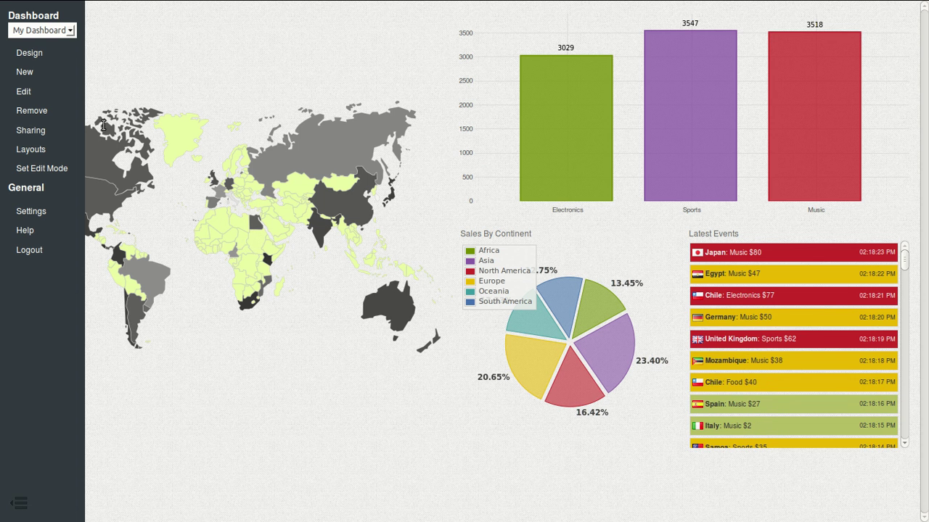
Create a new dashboard named World Dashboard with the Widgets app enabled.
{"action": "left_click", "coordinate": [25, 73]}
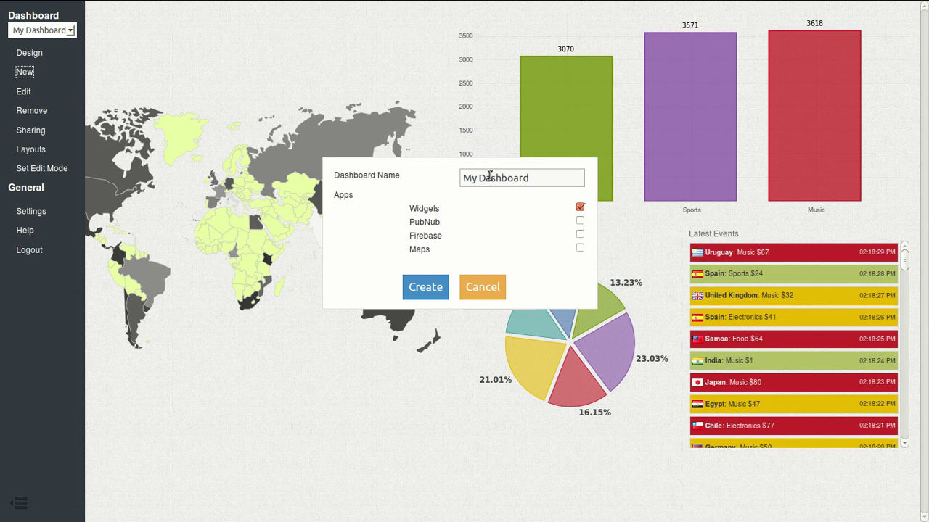
{"action": "left_click_drag", "start_coordinate": [478, 178], "coordinate": [444, 179]}
{"action": "key", "text": "BackSpace"}
{"action": "type", "text": "World"}
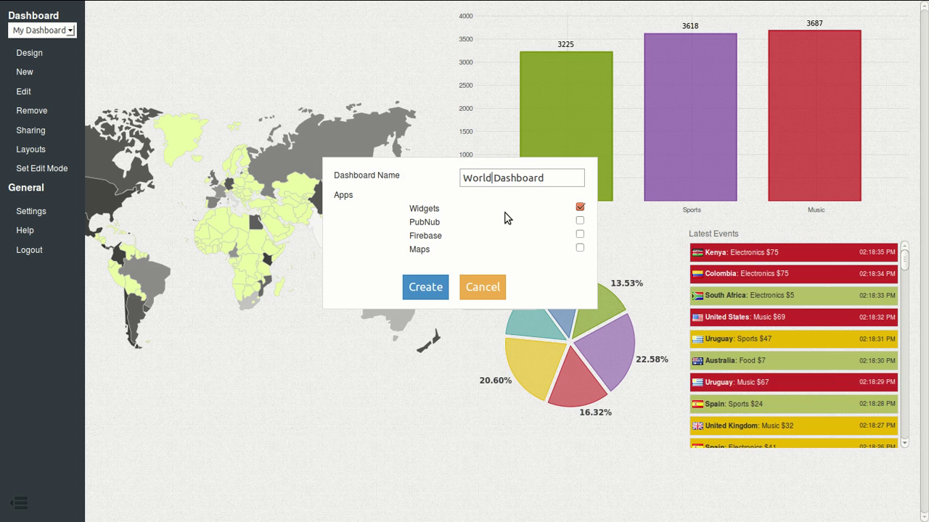
{"action": "left_click", "coordinate": [435, 290]}
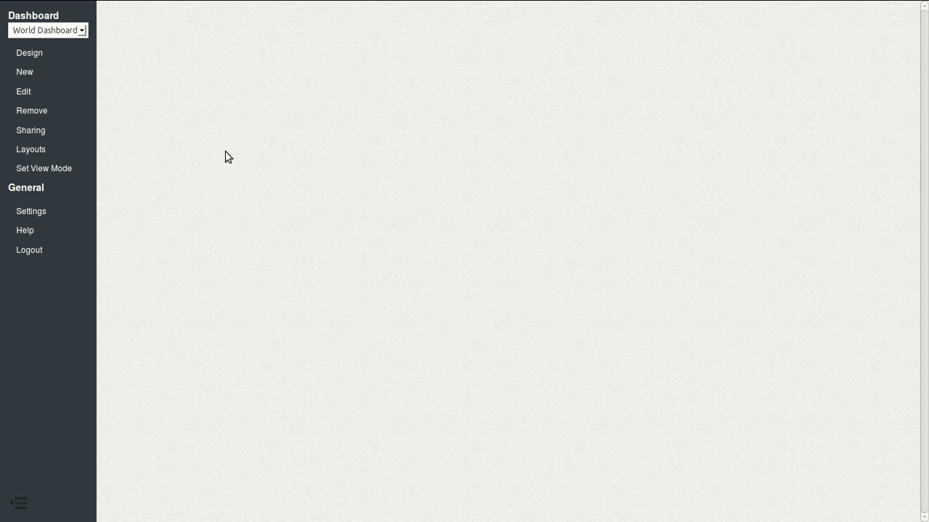
Add a Sample Event Source to the dashboard design with Bounce and Generate Country Data enabled, and inspect its output.
{"action": "left_click", "coordinate": [32, 58]}
{"action": "left_click_drag", "start_coordinate": [24, 25], "coordinate": [174, 124]}
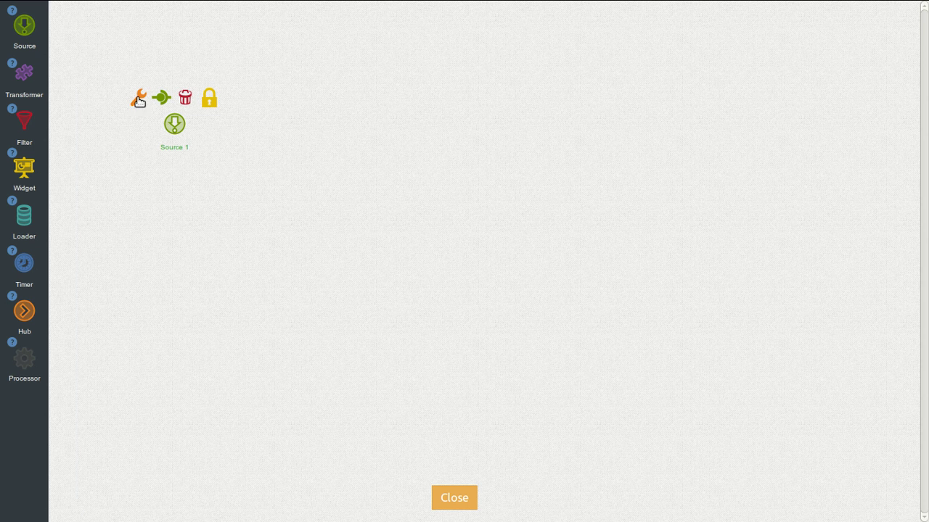
{"action": "left_click", "coordinate": [139, 99]}
{"action": "left_click", "coordinate": [518, 181]}
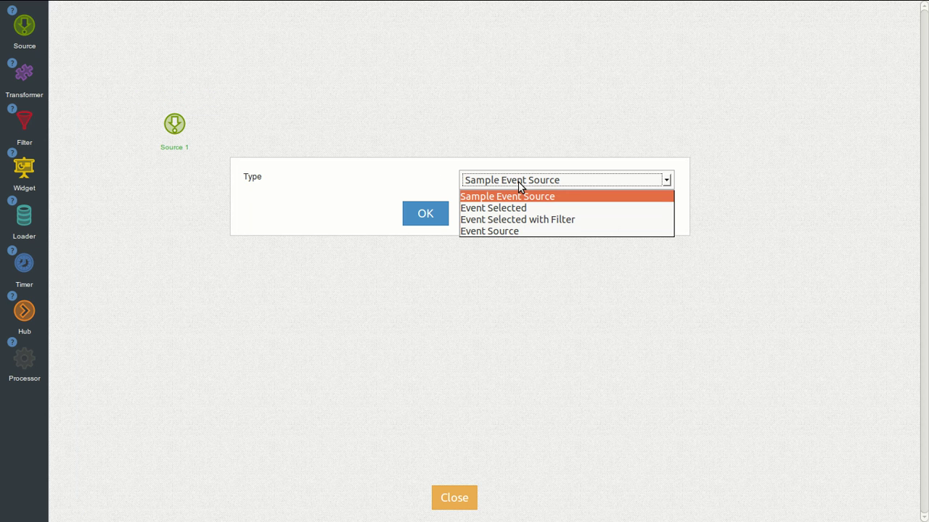
{"action": "left_click", "coordinate": [518, 181]}
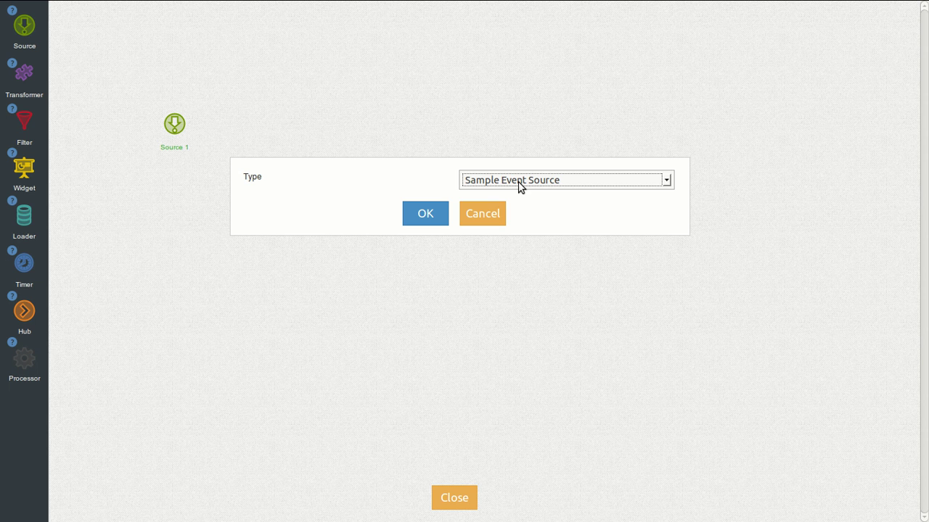
{"action": "left_click", "coordinate": [427, 214]}
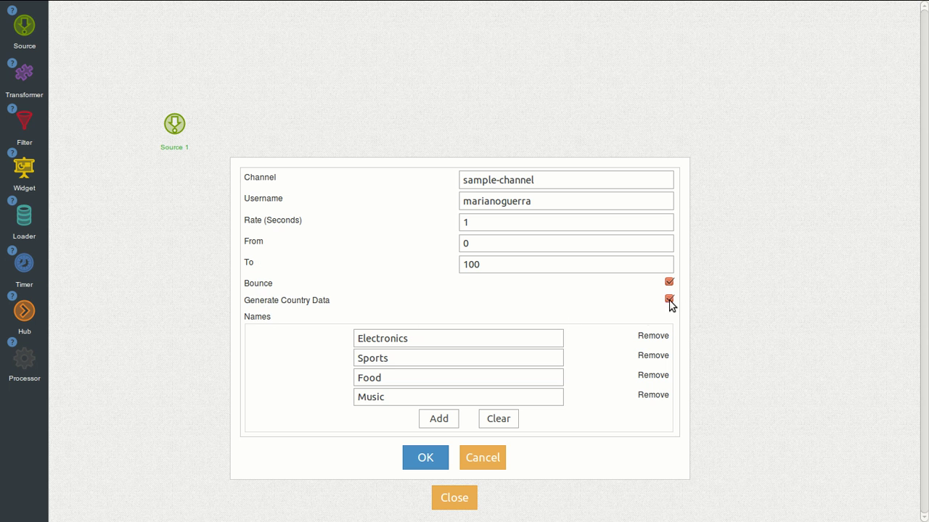
{"action": "left_click", "coordinate": [430, 459]}
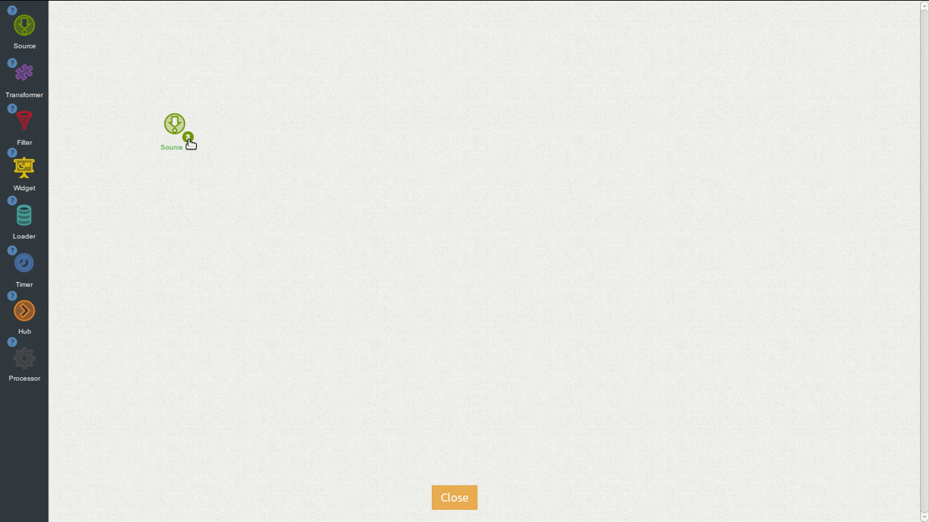
{"action": "left_click", "coordinate": [188, 140]}
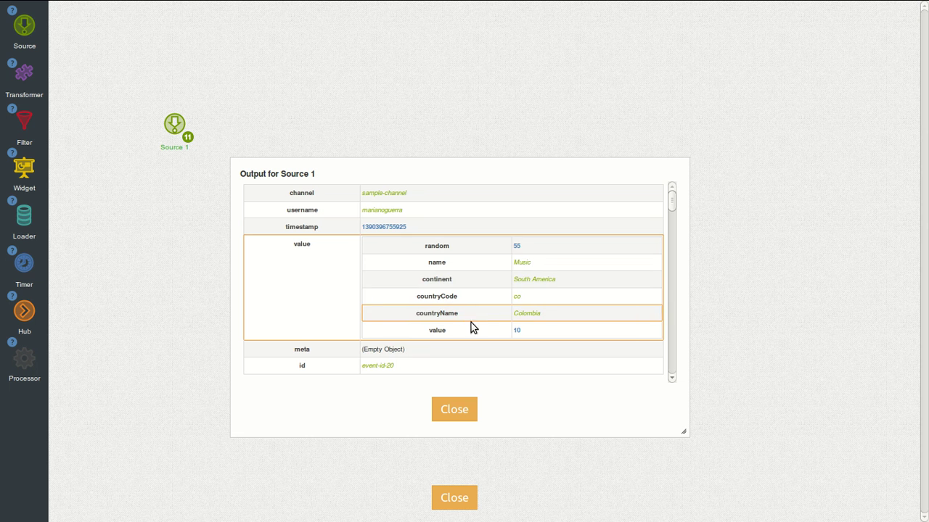
{"action": "left_click", "coordinate": [469, 409]}
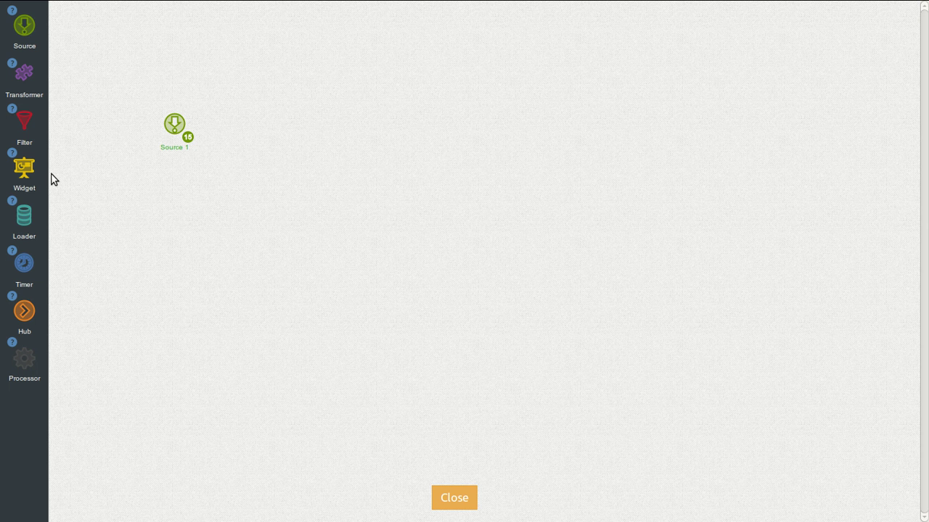
Add a widget to the design, spaced well apart from the source, and configure it as a Bar Chart with default axis settings.
{"action": "left_click_drag", "start_coordinate": [25, 167], "coordinate": [332, 123]}
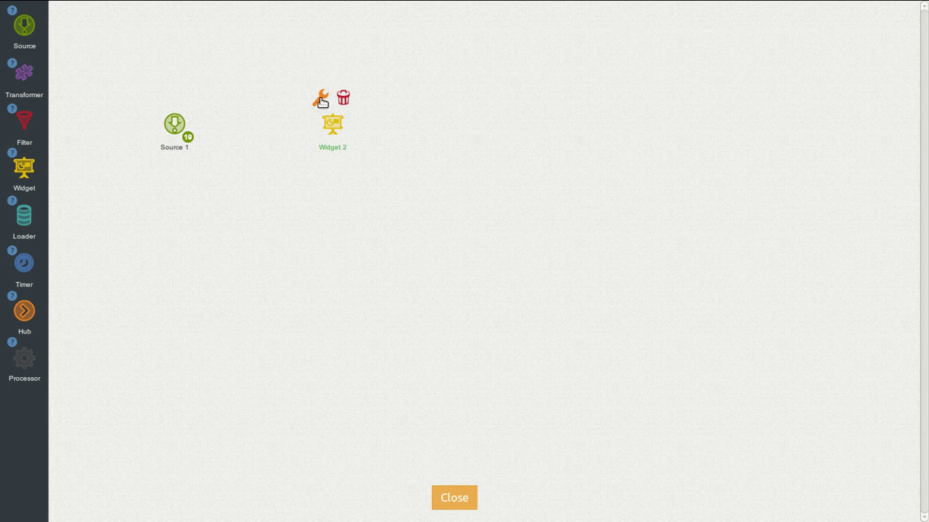
{"action": "left_click", "coordinate": [321, 100]}
{"action": "left_click", "coordinate": [506, 181]}
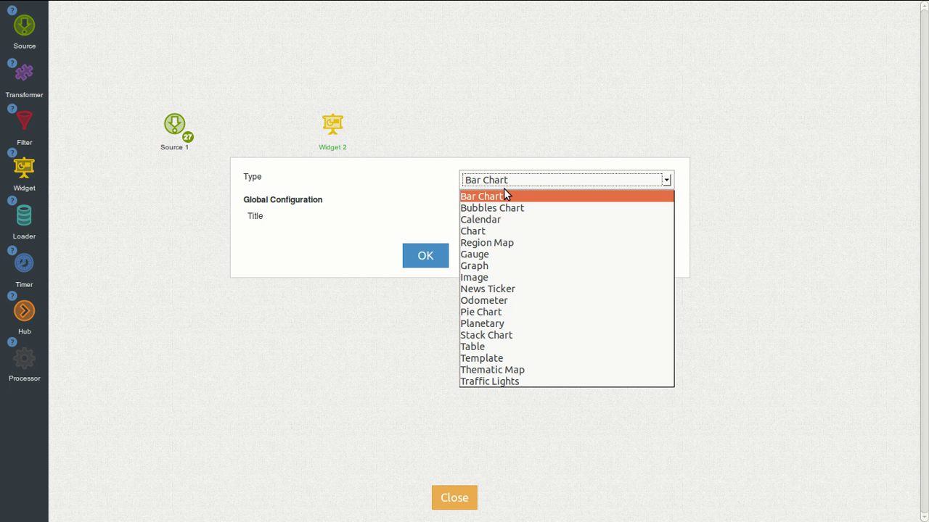
{"action": "left_click", "coordinate": [503, 195]}
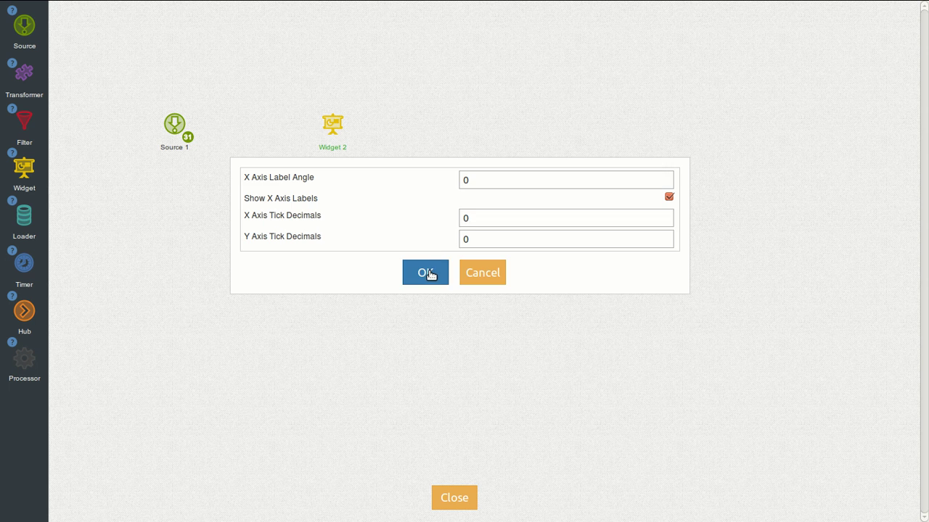
{"action": "left_click", "coordinate": [427, 272]}
Add a transformer between the source and the widget, and connect the source to it.
{"action": "left_click_drag", "start_coordinate": [24, 69], "coordinate": [251, 125]}
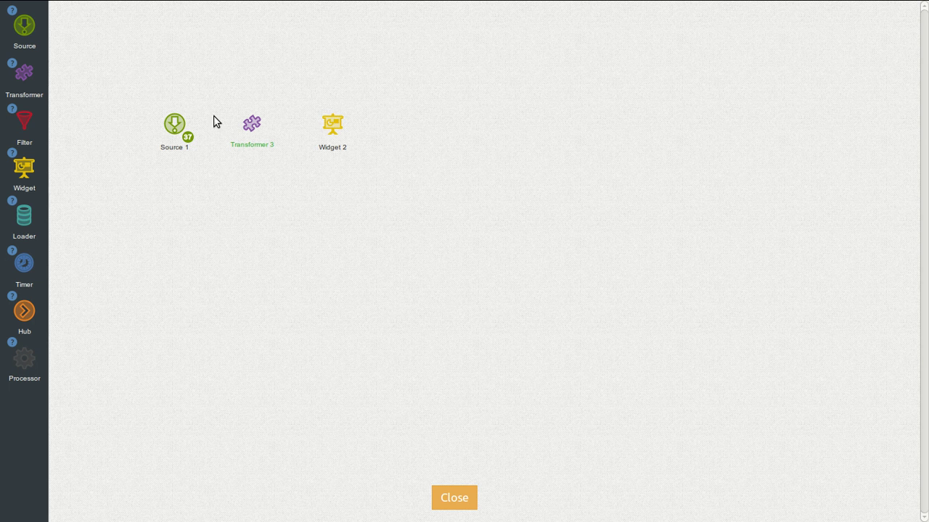
{"action": "left_click", "coordinate": [179, 120]}
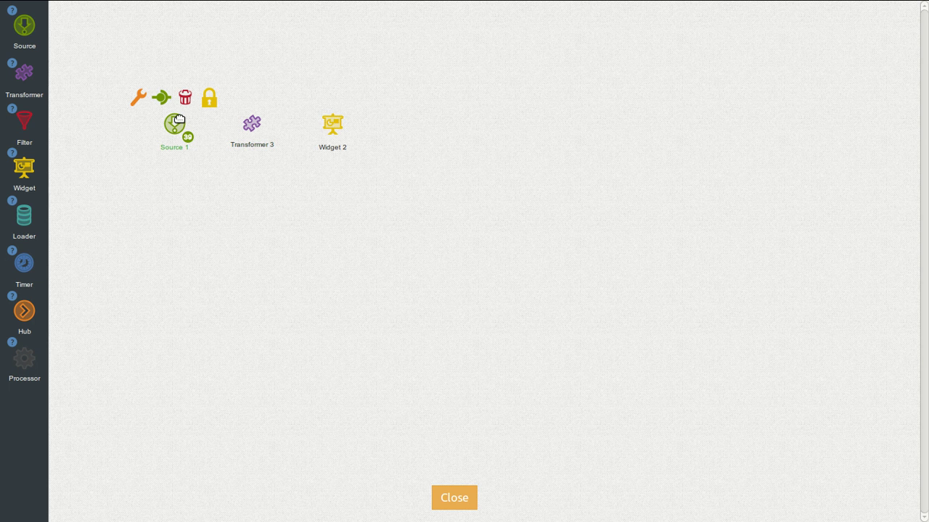
{"action": "left_click_drag", "start_coordinate": [162, 99], "coordinate": [255, 121]}
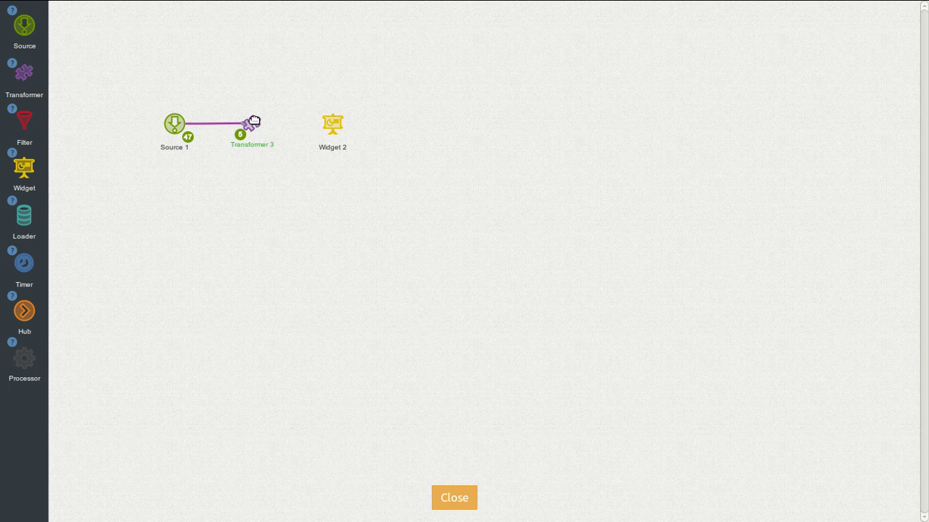
Build the transformer's logic from the Bar Chart template blocks that set the val field and set the label field to the name value field.
{"action": "left_click", "coordinate": [252, 123]}
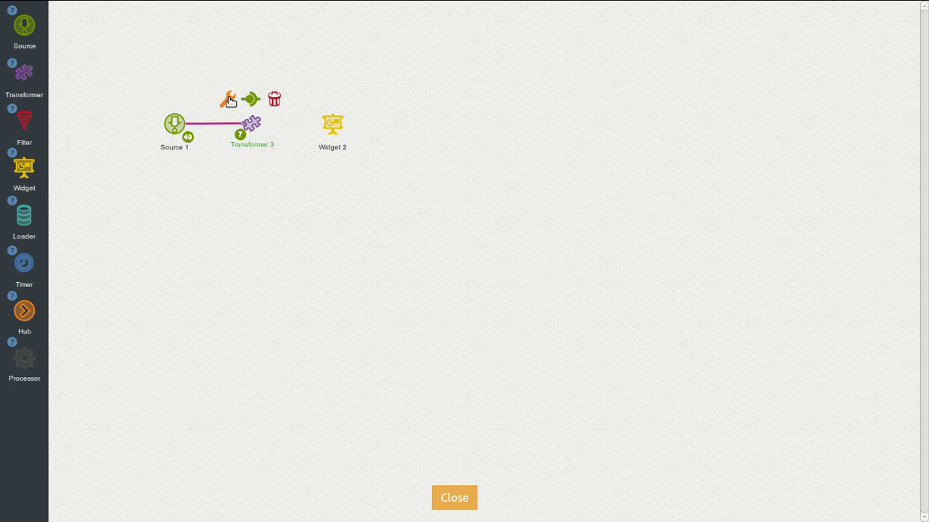
{"action": "left_click", "coordinate": [228, 101]}
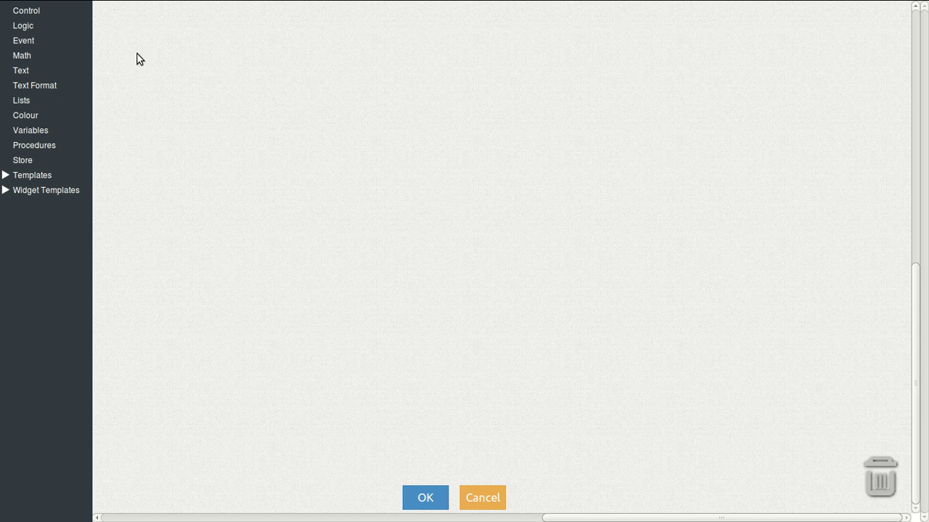
{"action": "left_click", "coordinate": [6, 191]}
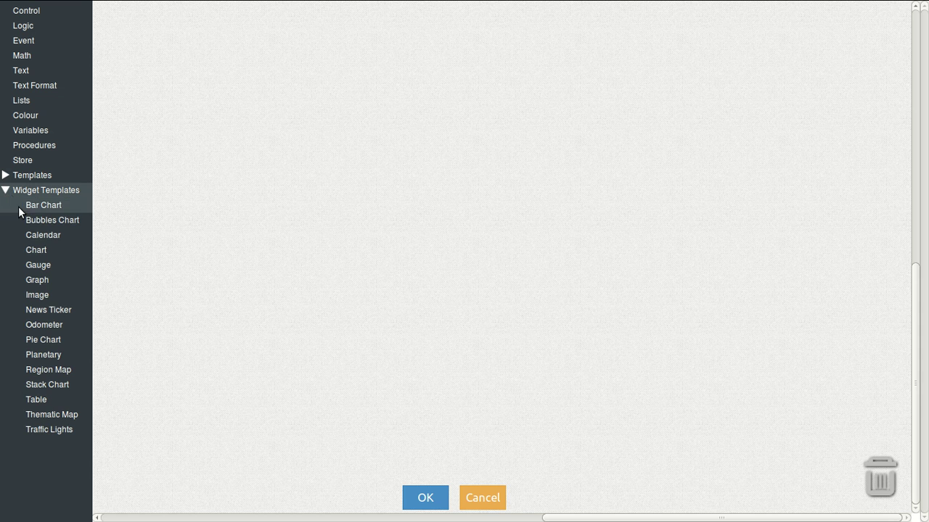
{"action": "left_click", "coordinate": [58, 206]}
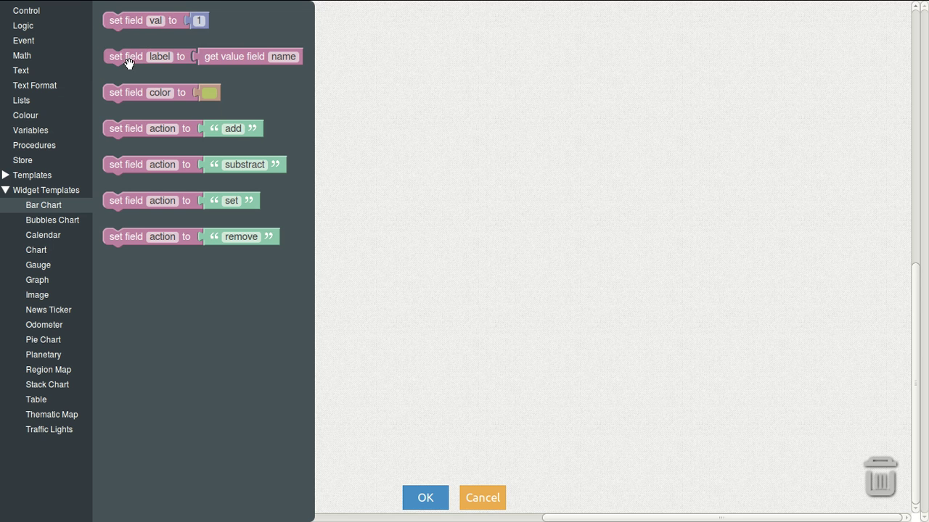
{"action": "left_click", "coordinate": [115, 21]}
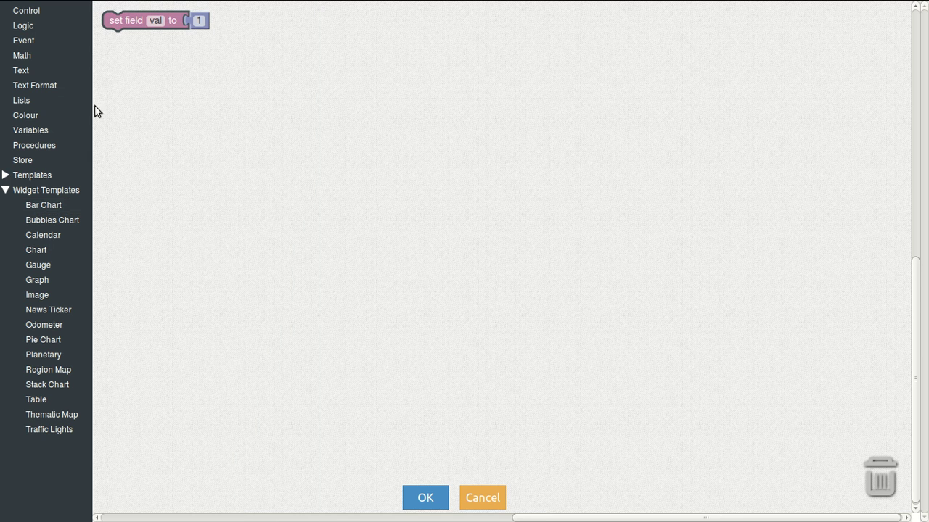
{"action": "left_click", "coordinate": [45, 205]}
{"action": "mouse_move", "coordinate": [120, 59]}
{"action": "left_mouse_down"}
{"action": "mouse_move", "coordinate": [113, 39]}
{"action": "mouse_move", "coordinate": [122, 46]}
{"action": "left_mouse_up"}
{"action": "left_click", "coordinate": [285, 38]}
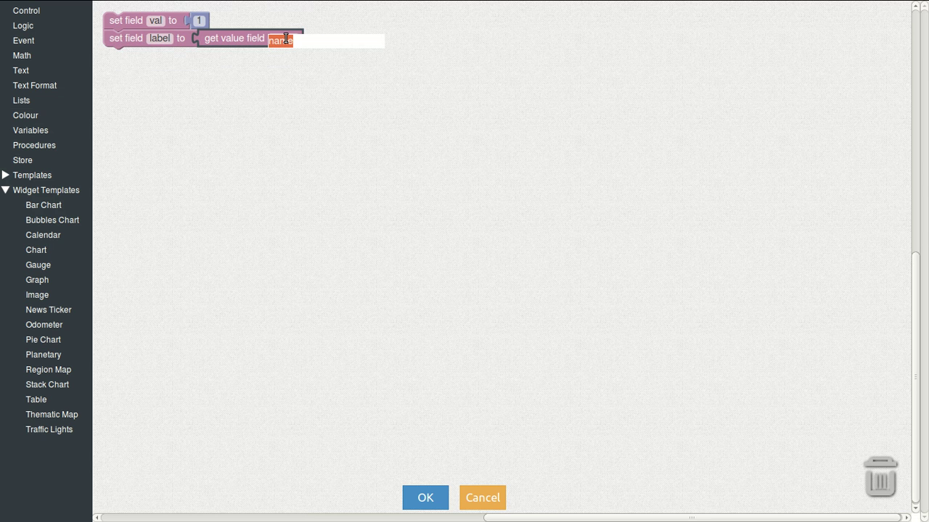
{"action": "left_click", "coordinate": [246, 42]}
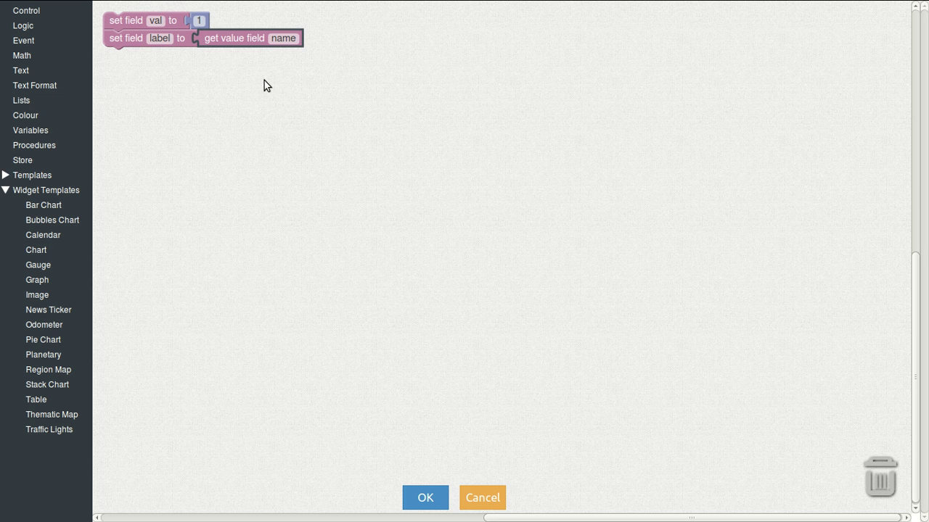
Replace the number in the val block with a copied get value field block reading random, and save the transformer.
{"action": "left_click", "coordinate": [206, 17]}
{"action": "key", "text": "Delete"}
{"action": "left_click", "coordinate": [230, 39]}
{"action": "key", "text": "ctrl+c"}
{"action": "key", "text": "ctrl+v"}
{"action": "left_click_drag", "start_coordinate": [232, 58], "coordinate": [244, 21]}
{"action": "left_click", "coordinate": [267, 22]}
{"action": "key", "text": "BackSpace"}
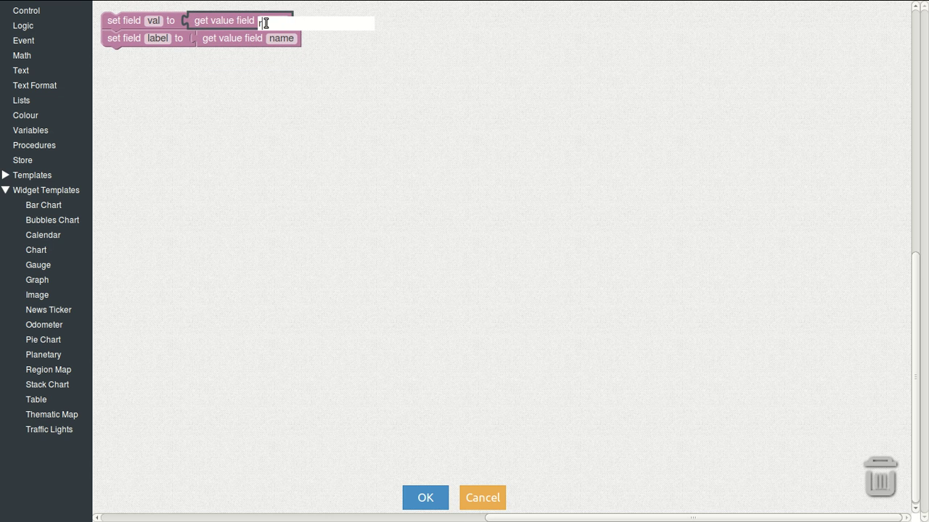
{"action": "type", "text": "random"}
{"action": "key", "text": "Return"}
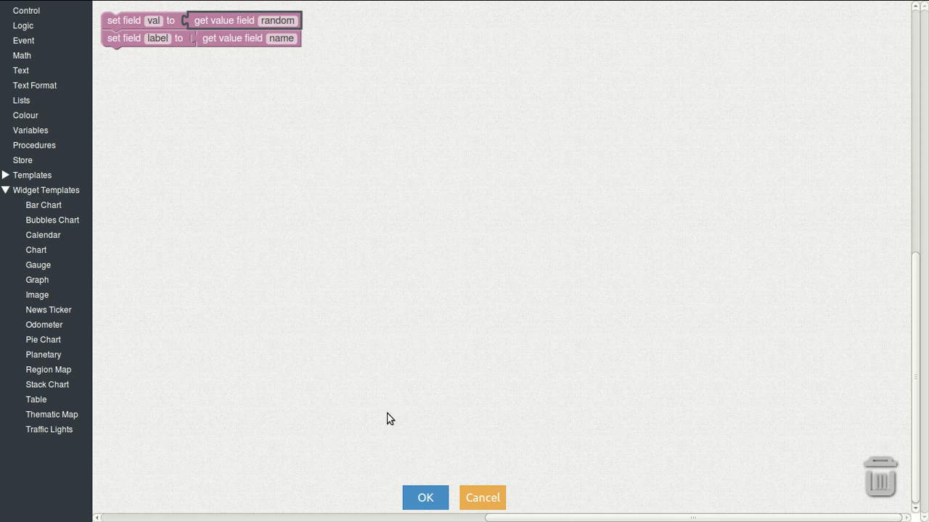
{"action": "left_click", "coordinate": [425, 498]}
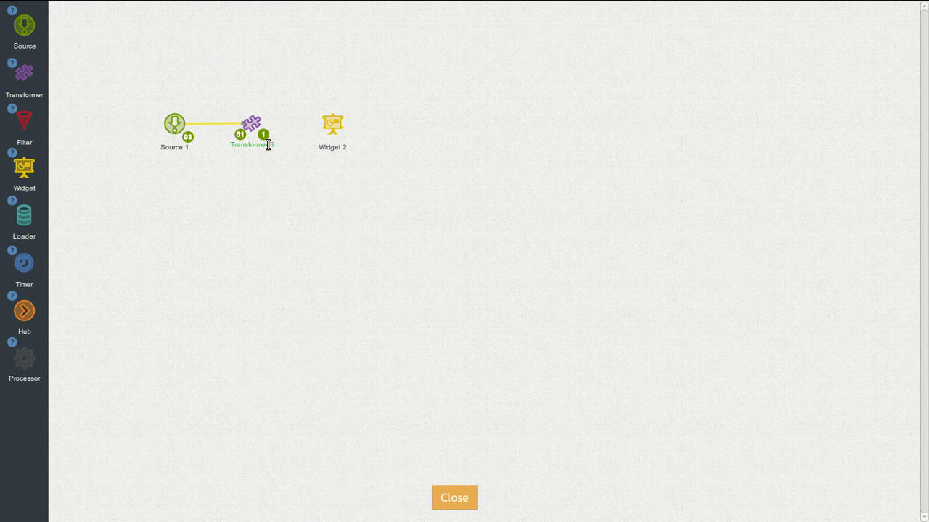
Inspect the transformer's output fields, including val and label, and review its block logic without changing it.
{"action": "left_click", "coordinate": [265, 136]}
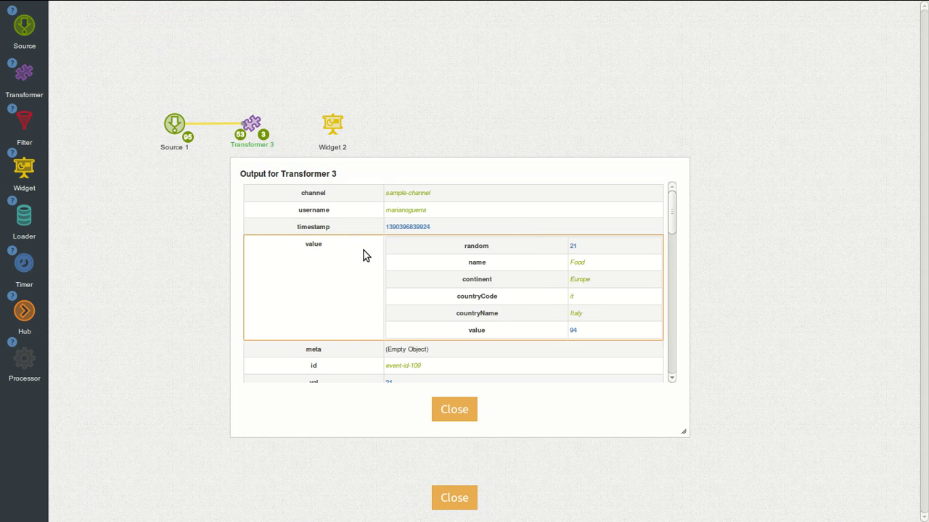
{"action": "scroll", "coordinate": [364, 251], "scroll_direction": "down", "scroll_amount": 3}
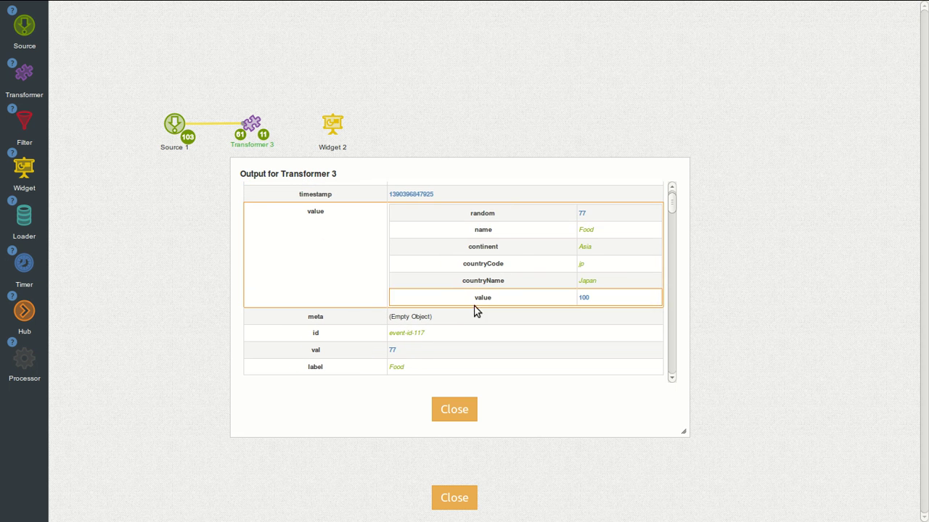
{"action": "scroll", "coordinate": [460, 341], "scroll_direction": "down", "scroll_amount": 1}
{"action": "left_click", "coordinate": [452, 409]}
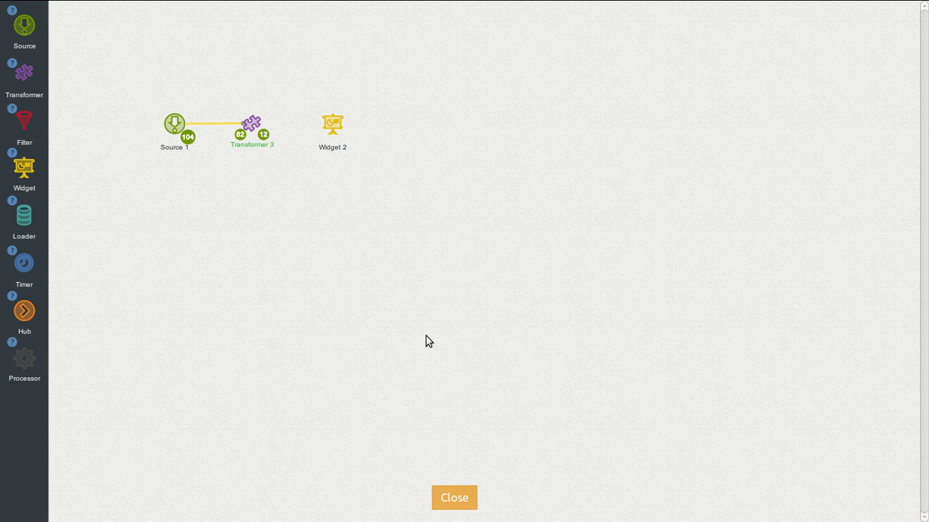
{"action": "left_click", "coordinate": [254, 121]}
{"action": "left_click", "coordinate": [227, 102]}
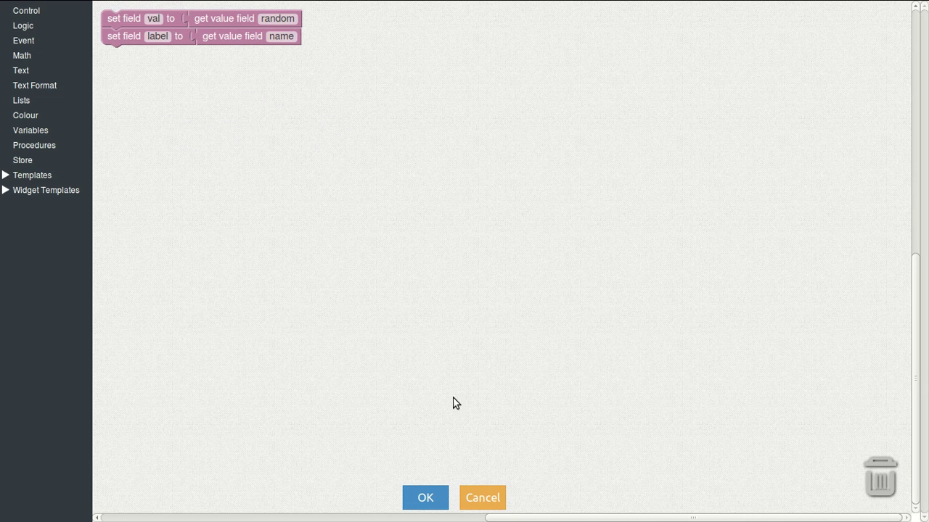
{"action": "left_click", "coordinate": [480, 499]}
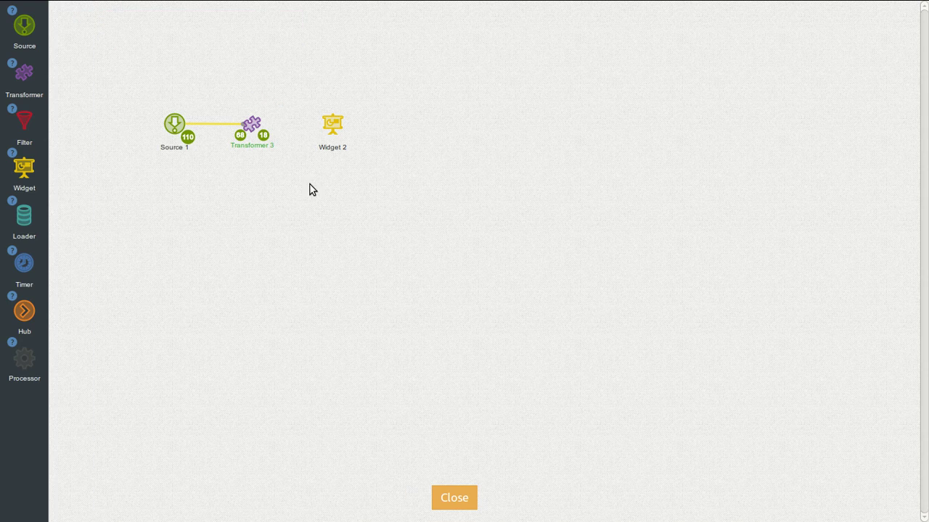
Connect the transformer to the bar chart widget, and leave the design to view the dashboard with the sidebar collapsed.
{"action": "left_click", "coordinate": [251, 125]}
{"action": "left_click_drag", "start_coordinate": [335, 121], "coordinate": [333, 124]}
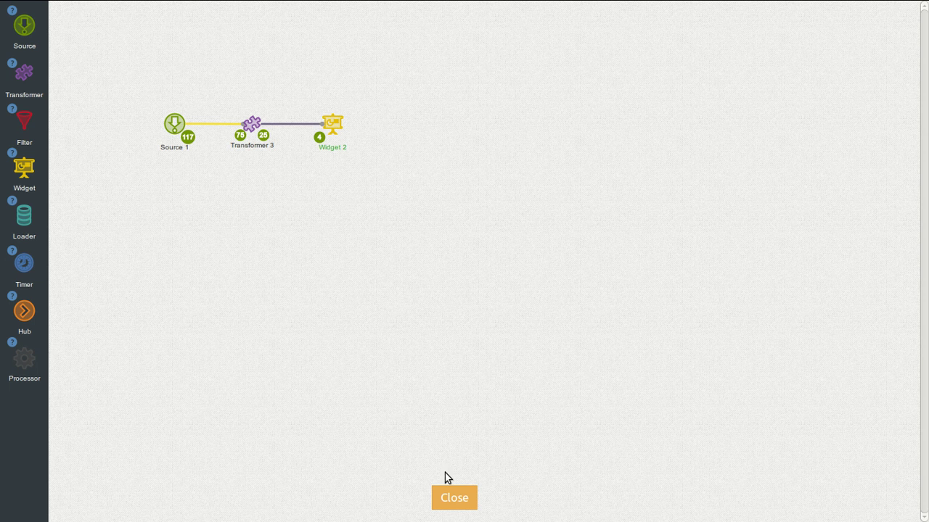
{"action": "left_click", "coordinate": [450, 498]}
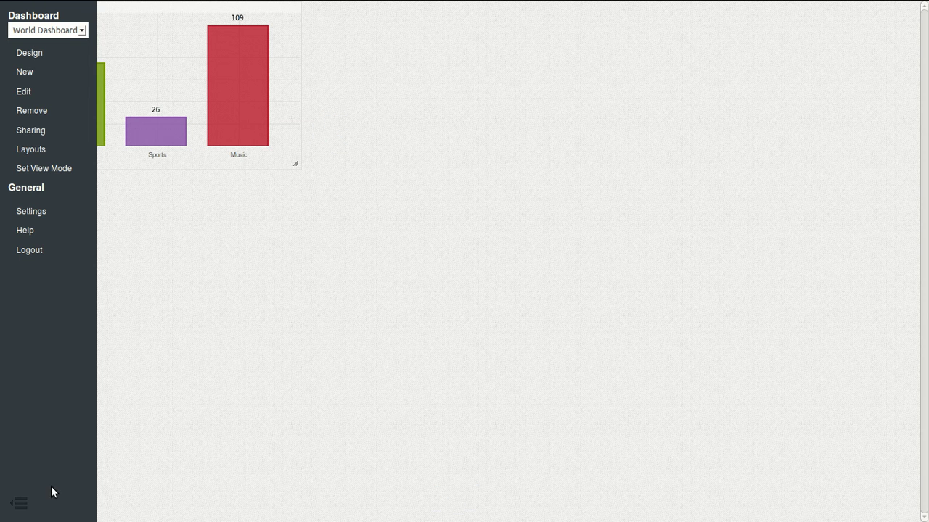
{"action": "left_click", "coordinate": [19, 502]}
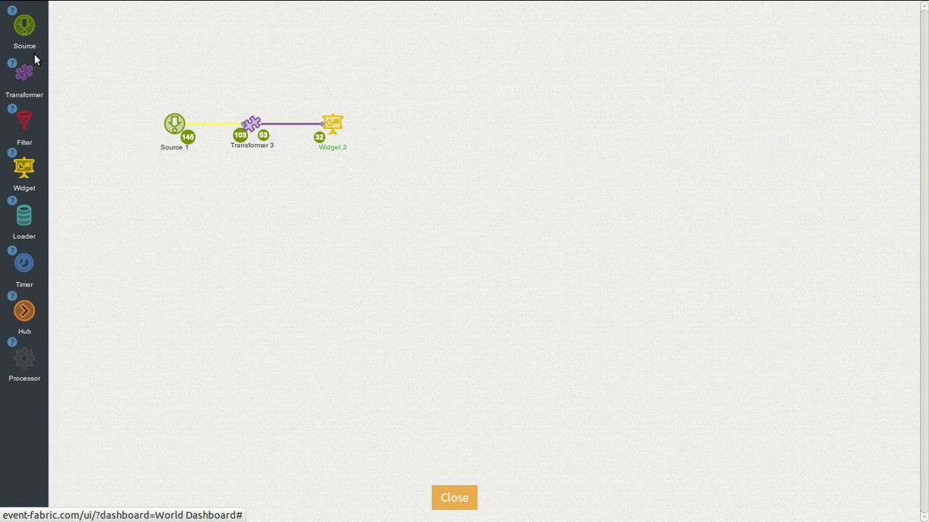
Add a second transformer and widget below the existing flow, and connect Source 1 through Transformer 4 to Widget 5.
{"action": "left_click_drag", "start_coordinate": [25, 72], "coordinate": [247, 191]}
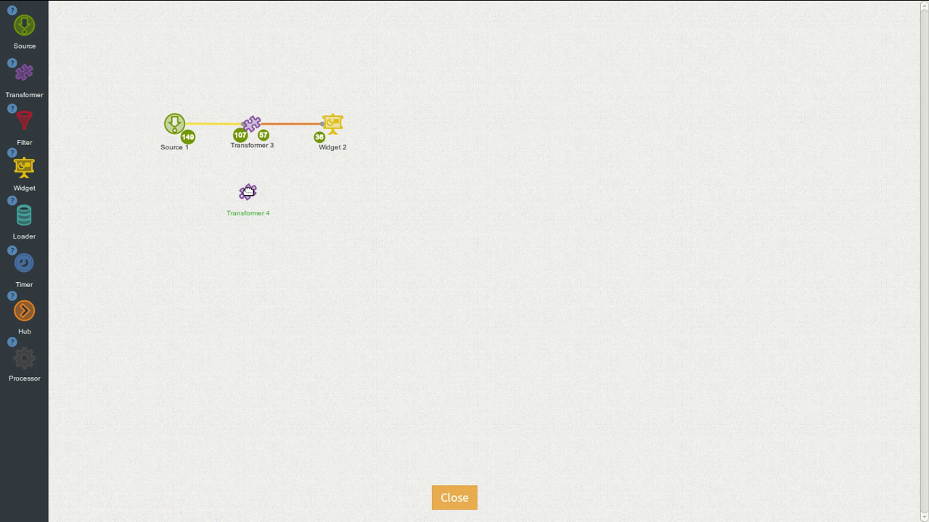
{"action": "left_click_drag", "start_coordinate": [31, 167], "coordinate": [328, 197]}
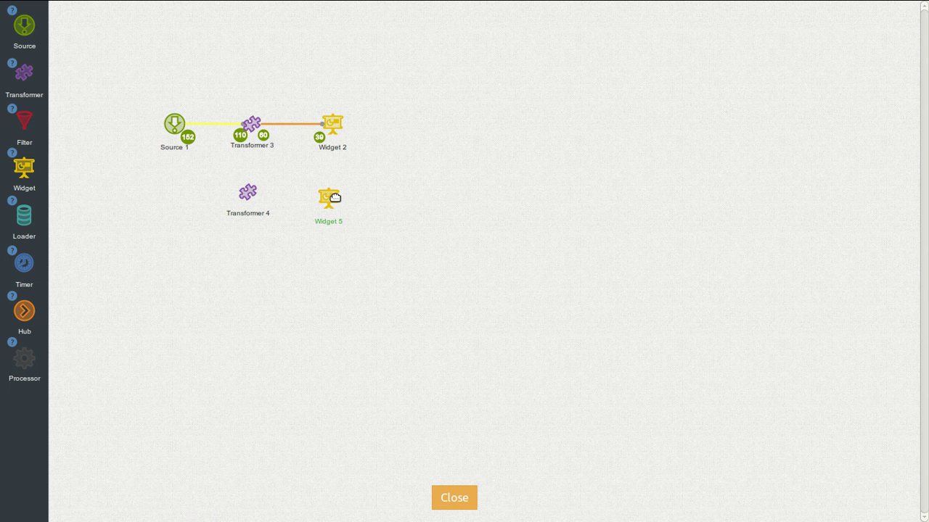
{"action": "left_click", "coordinate": [175, 120]}
{"action": "left_click_drag", "start_coordinate": [175, 120], "coordinate": [246, 190]}
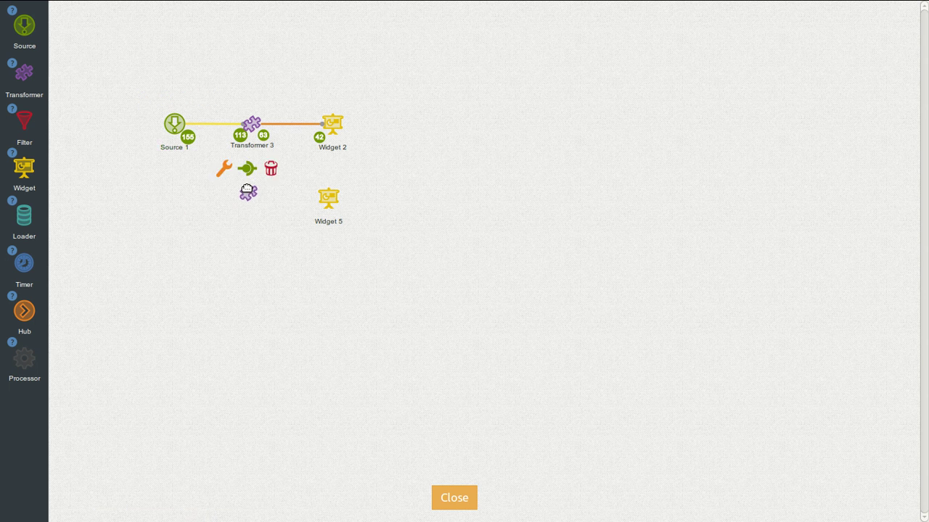
{"action": "left_click_drag", "start_coordinate": [246, 169], "coordinate": [330, 197]}
{"action": "left_click", "coordinate": [177, 118]}
{"action": "left_click_drag", "start_coordinate": [162, 96], "coordinate": [249, 193]}
Build Transformer 4's logic from the Pie Chart template blocks that set the val field and the label field.
{"action": "left_click", "coordinate": [249, 192]}
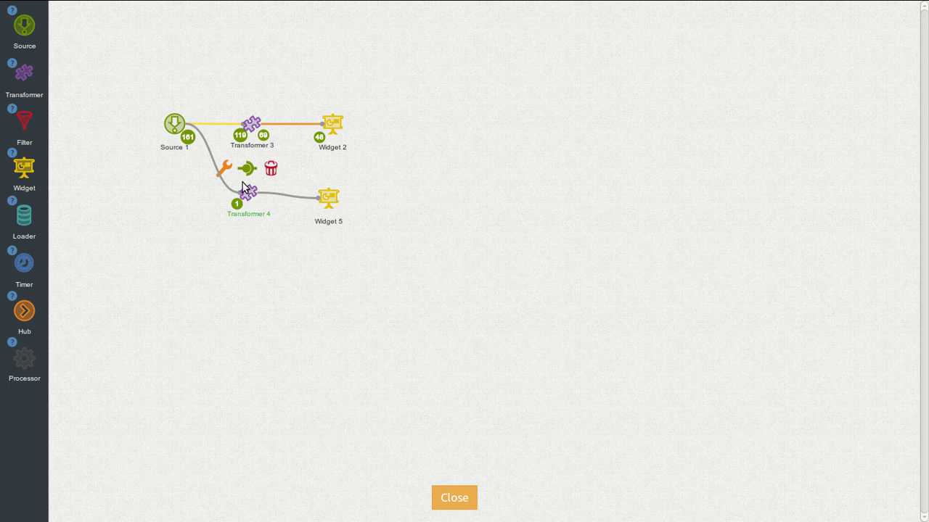
{"action": "left_click", "coordinate": [227, 169]}
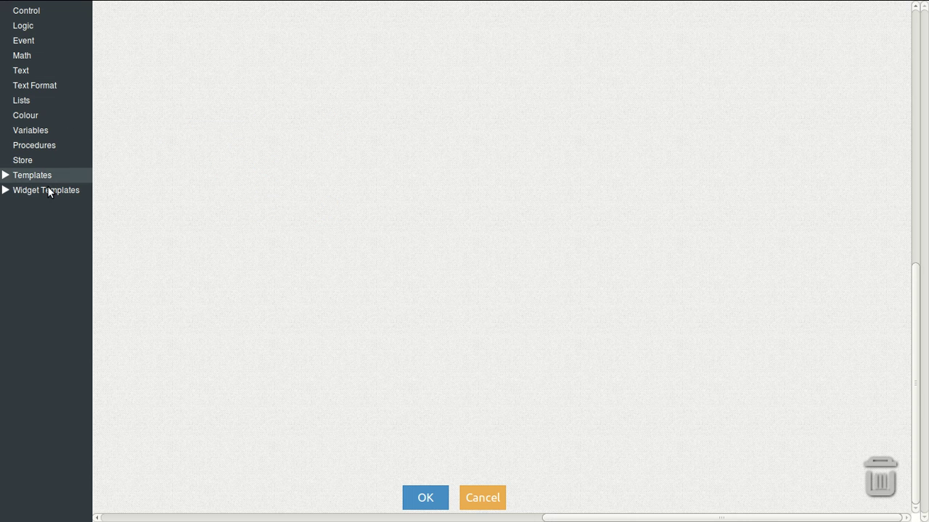
{"action": "left_click", "coordinate": [5, 191]}
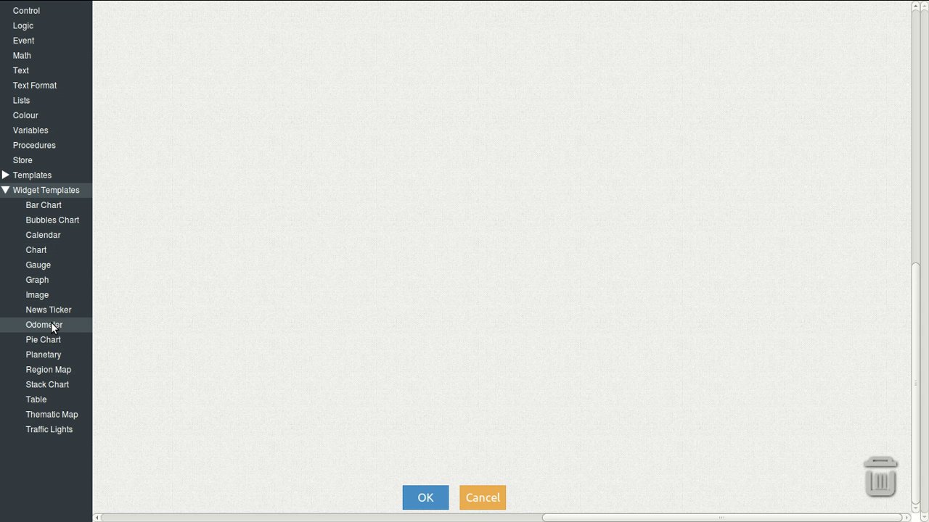
{"action": "left_click", "coordinate": [43, 340]}
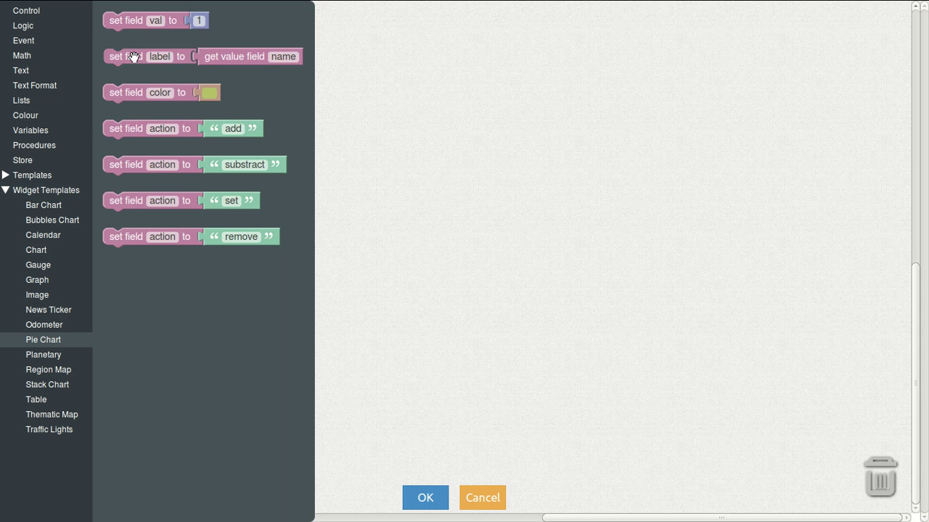
{"action": "left_click_drag", "start_coordinate": [137, 60], "coordinate": [133, 58]}
{"action": "left_click", "coordinate": [53, 338]}
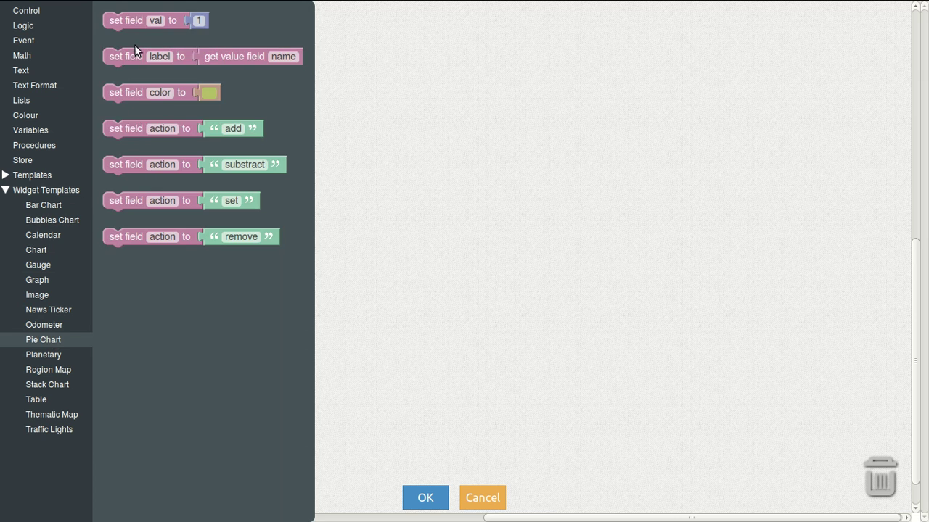
{"action": "left_click_drag", "start_coordinate": [131, 20], "coordinate": [132, 38]}
Set the label block's get value field to continent.
{"action": "left_click", "coordinate": [286, 55]}
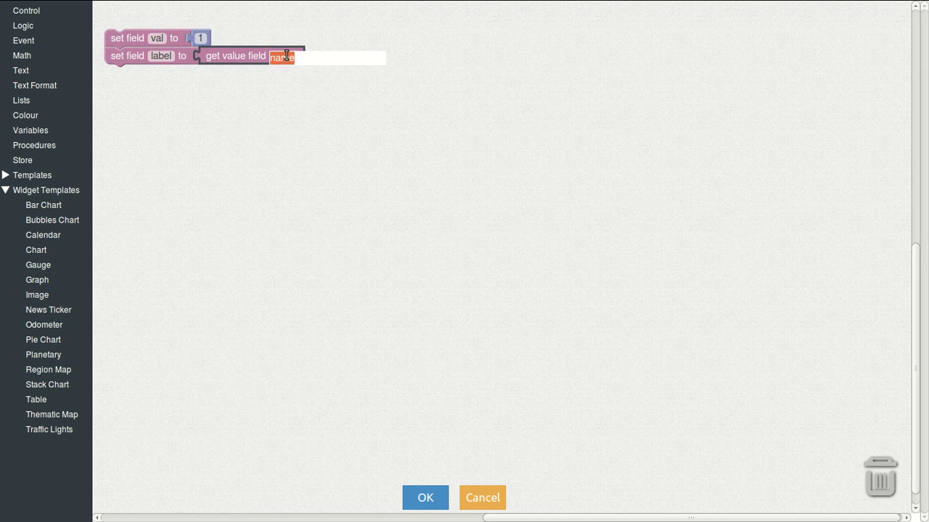
{"action": "type", "text": "co"}
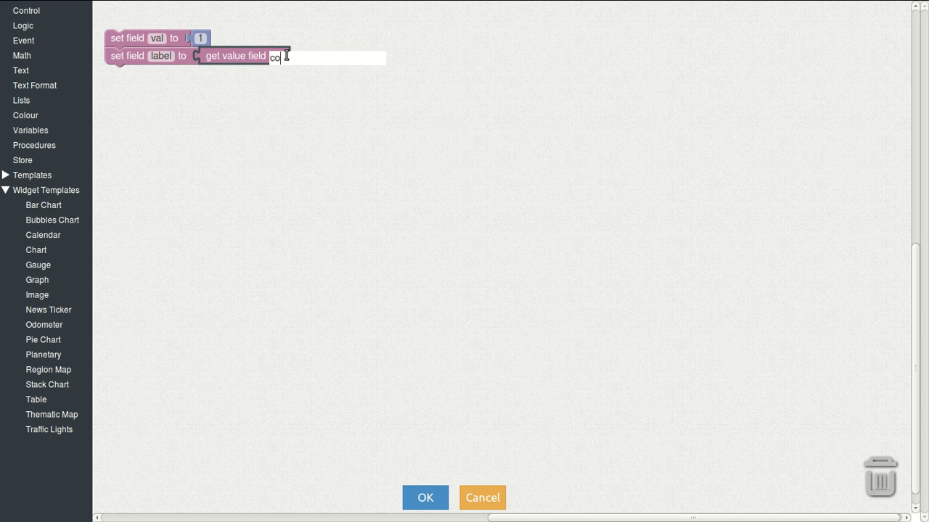
{"action": "type", "text": "n"}
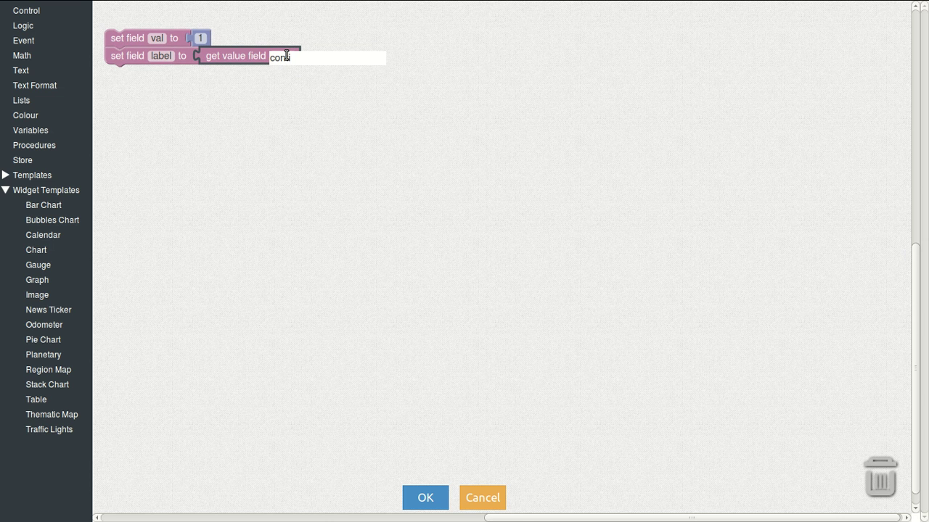
{"action": "type", "text": "tine"}
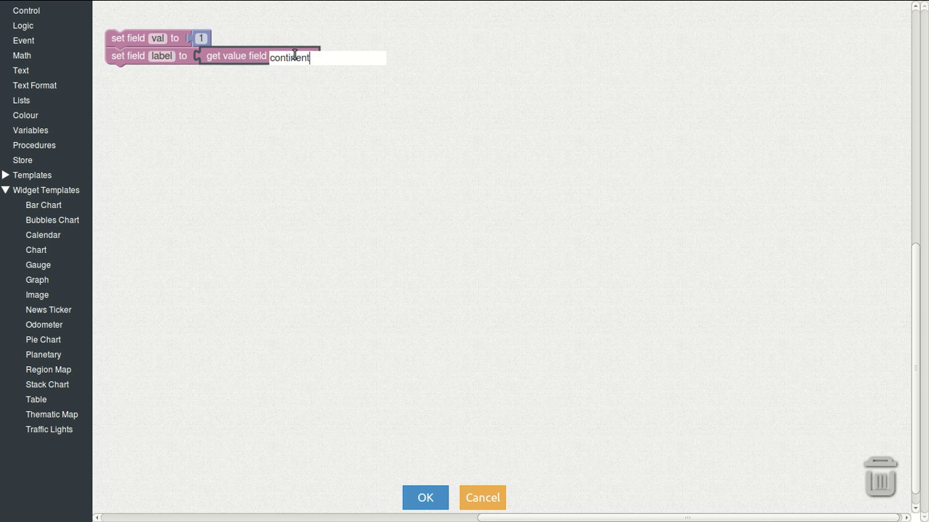
{"action": "type", "text": "nt"}
{"action": "key", "text": "Return"}
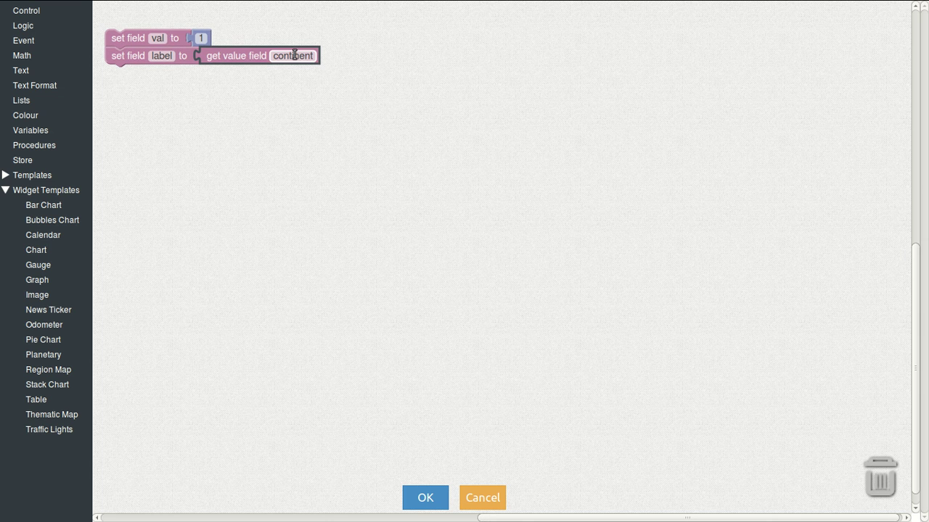
Replace the number in the val block with a copied get value field block reading random, and save Transformer 4.
{"action": "left_click", "coordinate": [204, 36]}
{"action": "key", "text": "Delete"}
{"action": "left_click", "coordinate": [226, 61]}
{"action": "key", "text": "ctrl+c"}
{"action": "key", "text": "ctrl+v"}
{"action": "left_click_drag", "start_coordinate": [253, 60], "coordinate": [246, 21]}
{"action": "left_click", "coordinate": [262, 24]}
{"action": "type", "text": "random"}
{"action": "key", "text": "Return"}
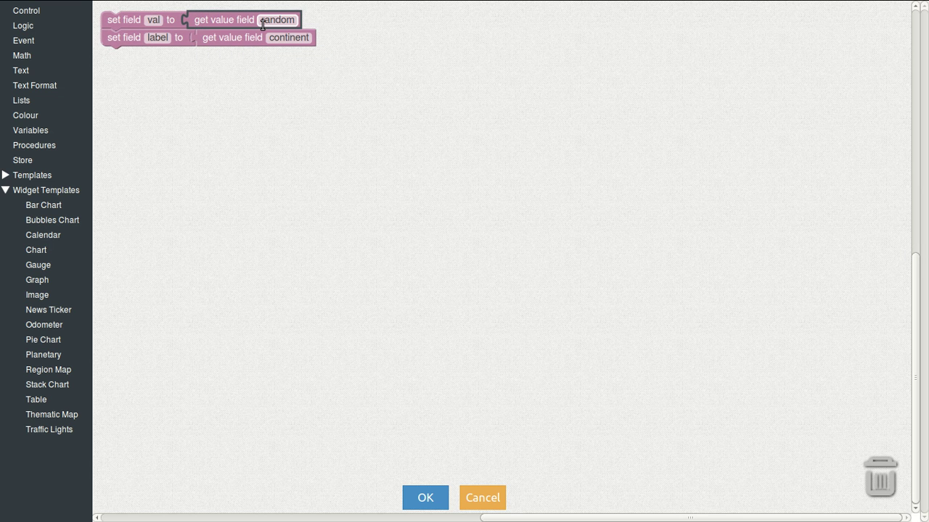
{"action": "left_click", "coordinate": [422, 497]}
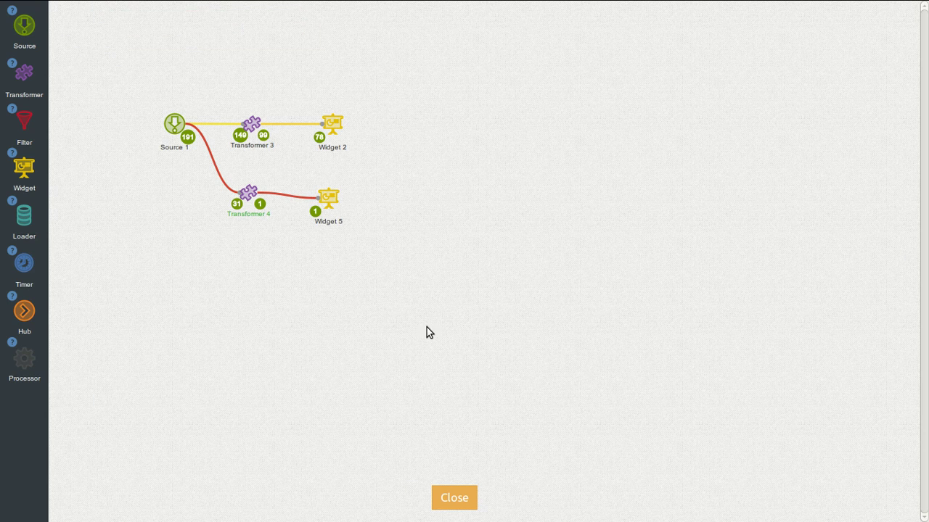
Configure Widget 5 as a Pie Chart with no title, accepting the default options.
{"action": "left_click", "coordinate": [338, 199]}
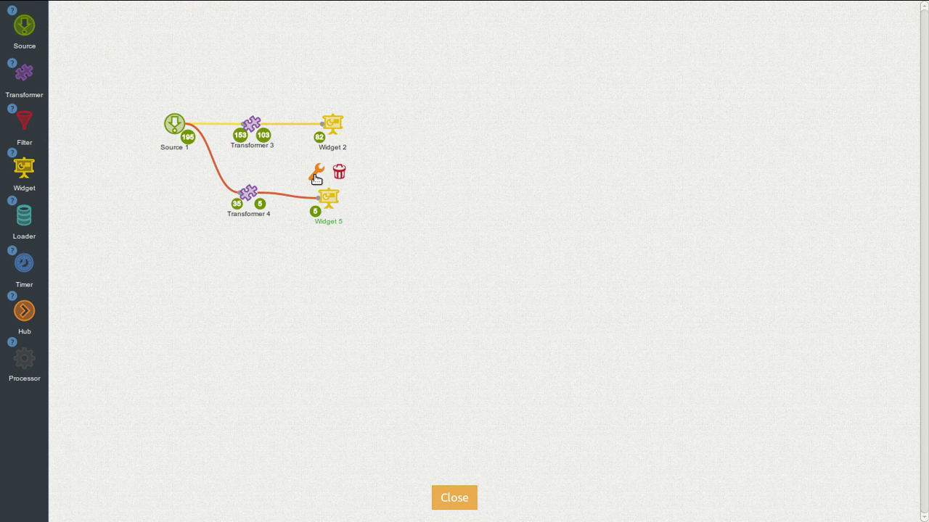
{"action": "left_click", "coordinate": [316, 174]}
{"action": "left_click", "coordinate": [491, 180]}
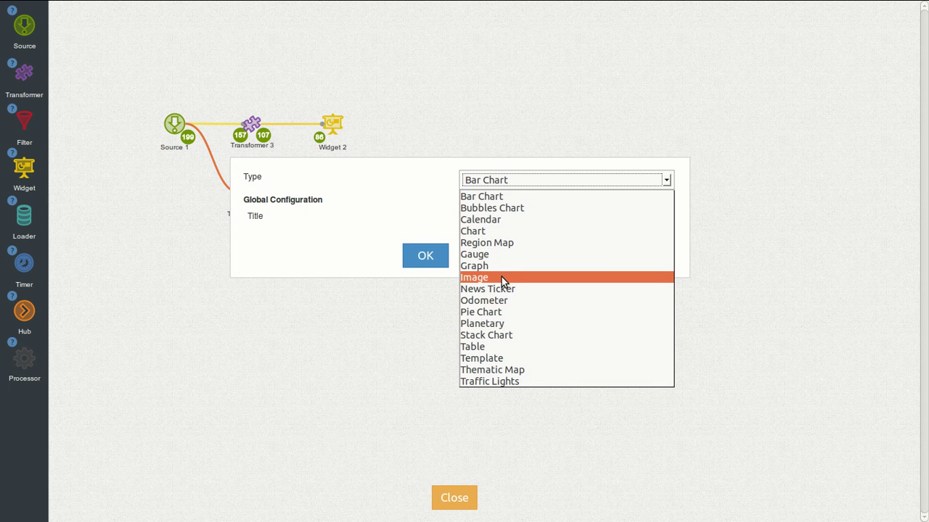
{"action": "left_click", "coordinate": [500, 313]}
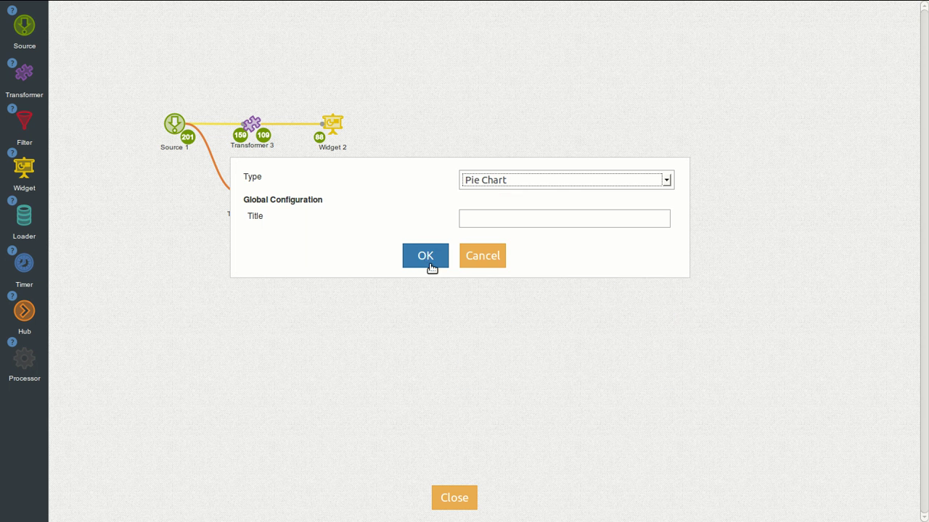
{"action": "left_click", "coordinate": [425, 257]}
{"action": "left_click", "coordinate": [440, 212]}
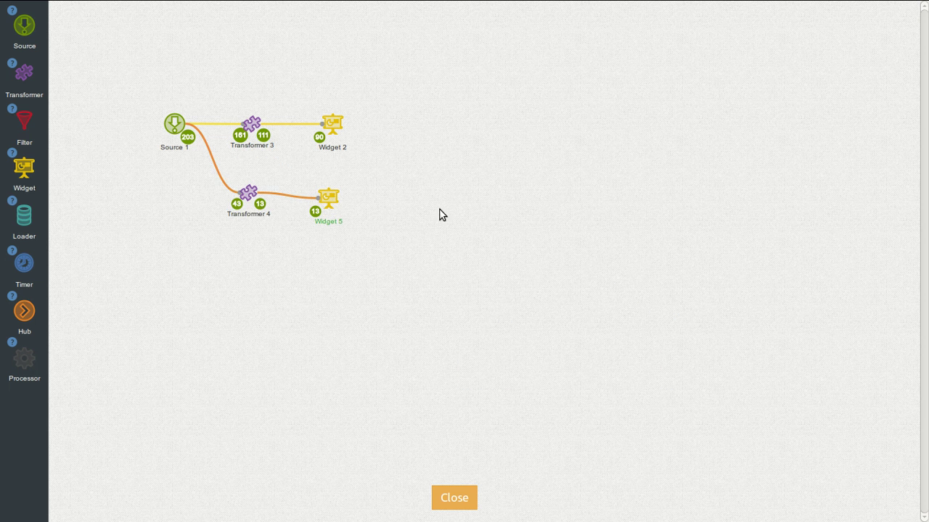
On the dashboard, move the pie chart below the Sales by Category bar chart and title it Sales by Continent.
{"action": "left_click", "coordinate": [454, 497]}
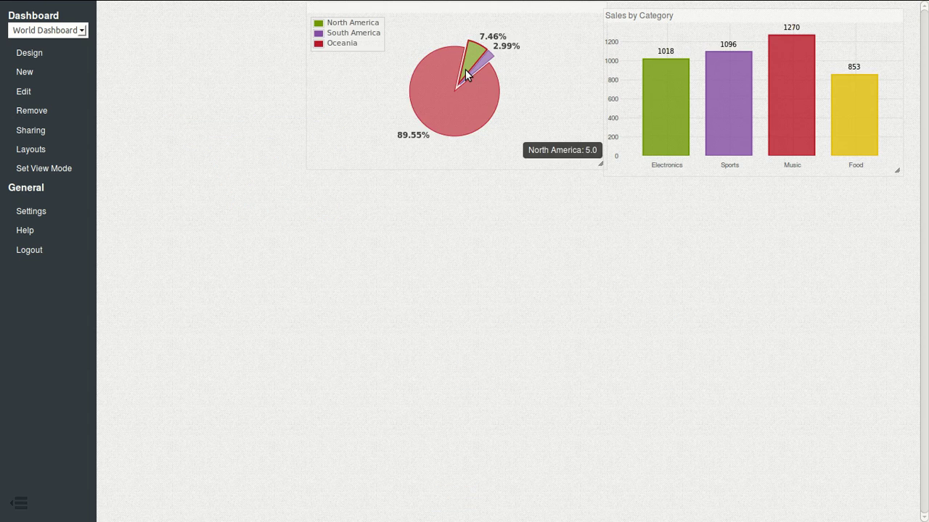
{"action": "left_click_drag", "start_coordinate": [485, 10], "coordinate": [784, 187]}
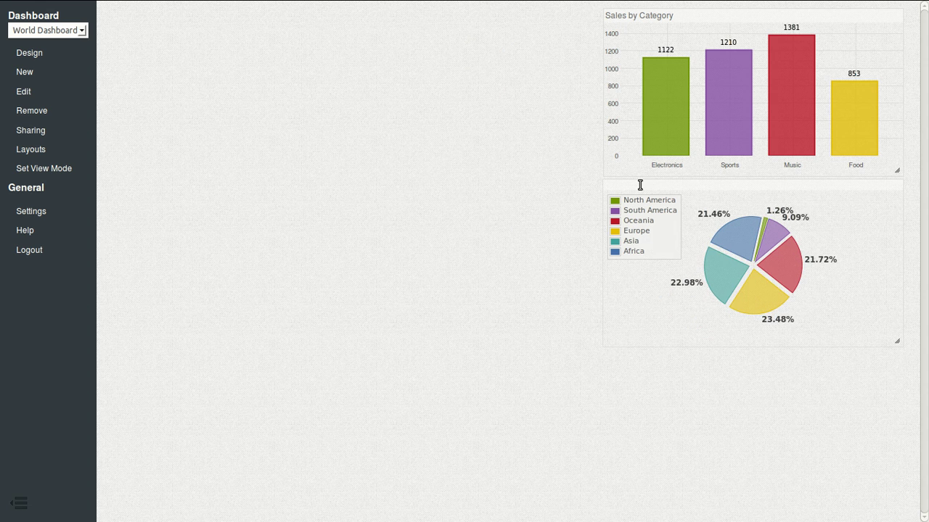
{"action": "left_click", "coordinate": [640, 185]}
{"action": "type", "text": "S"}
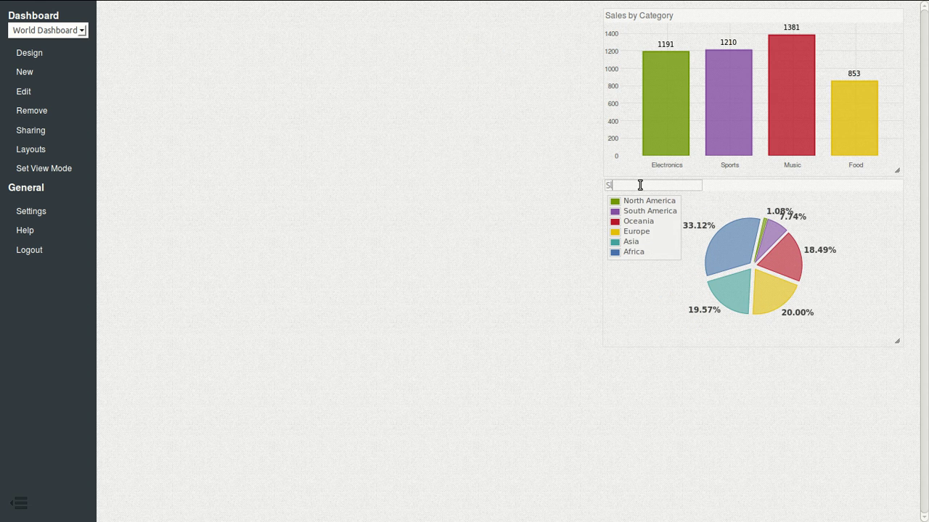
{"action": "type", "text": "ales by Conti"}
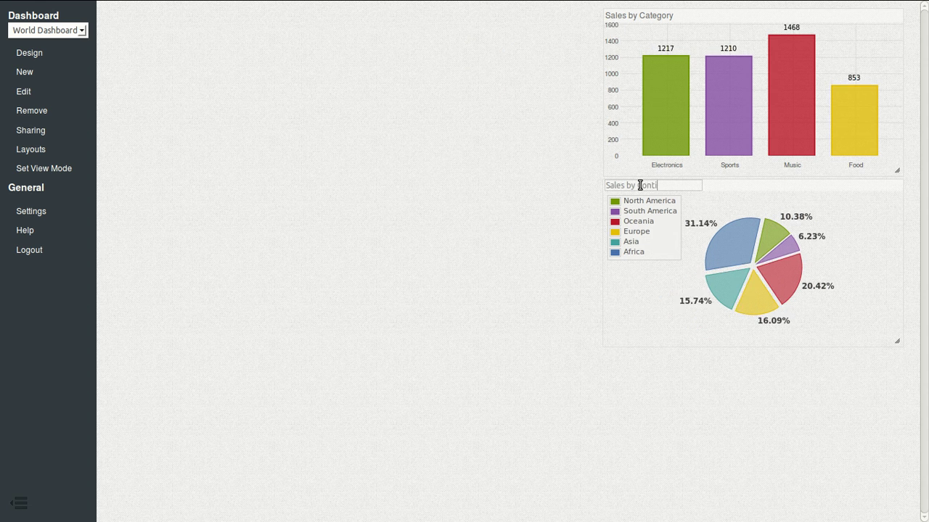
{"action": "type", "text": "nent"}
{"action": "key", "text": "Return"}
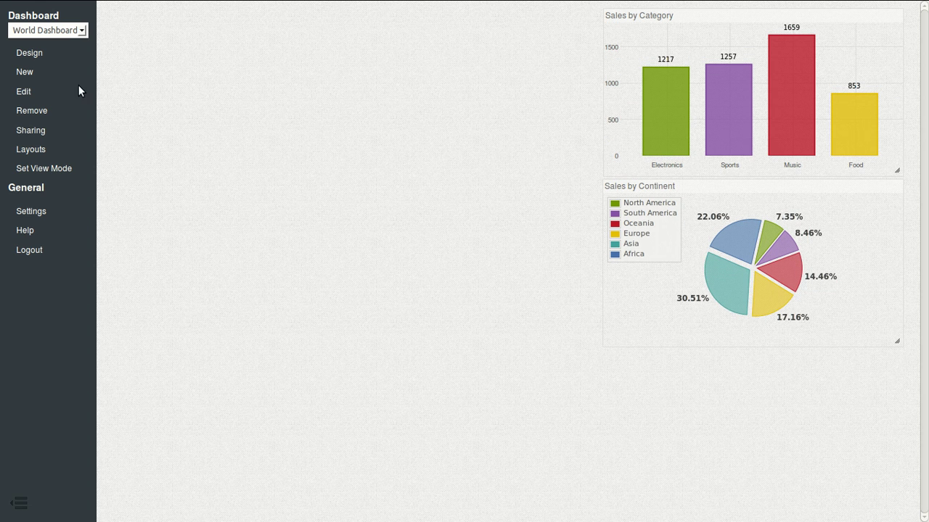
Reopen the dashboard design and add a third widget and transformer above the existing flows.
{"action": "left_click", "coordinate": [29, 52]}
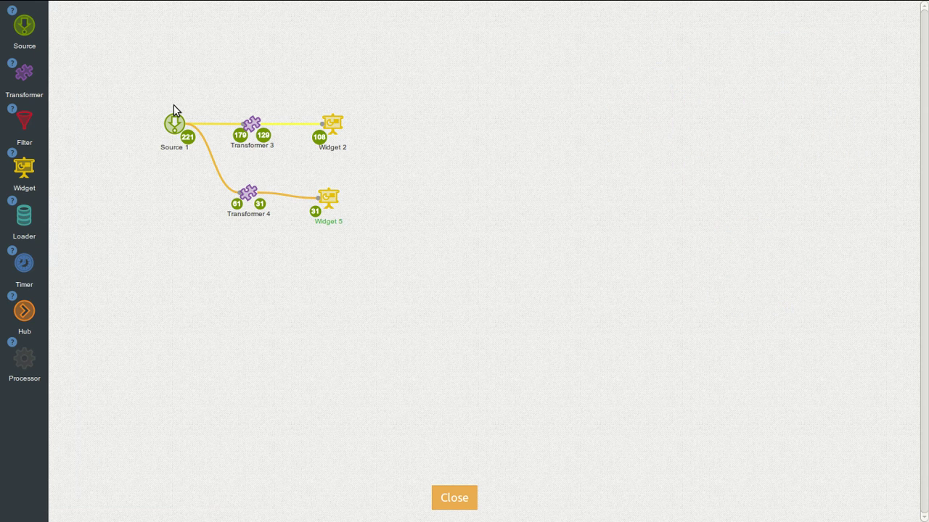
{"action": "left_click_drag", "start_coordinate": [29, 164], "coordinate": [329, 65]}
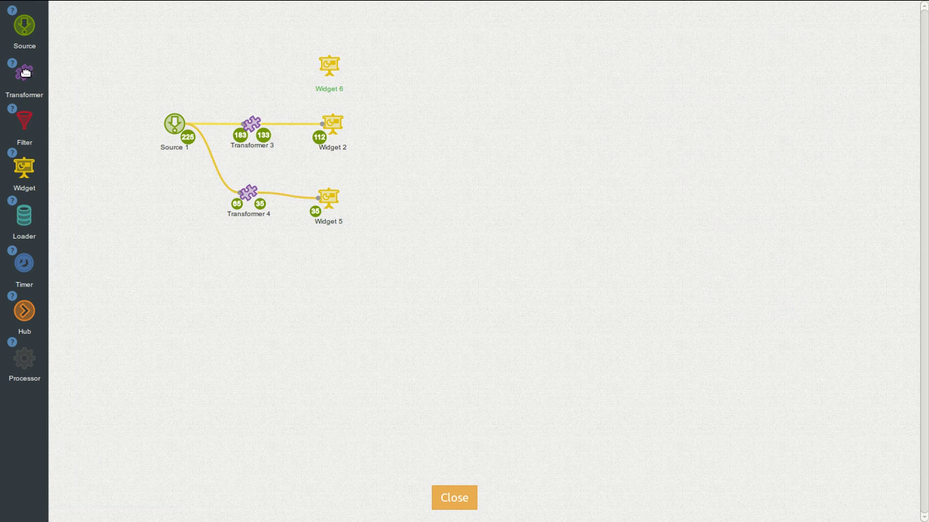
{"action": "left_click_drag", "start_coordinate": [24, 71], "coordinate": [252, 70]}
Configure Widget 6 as a News Ticker with no title and enable Use Markdown.
{"action": "left_click", "coordinate": [330, 64]}
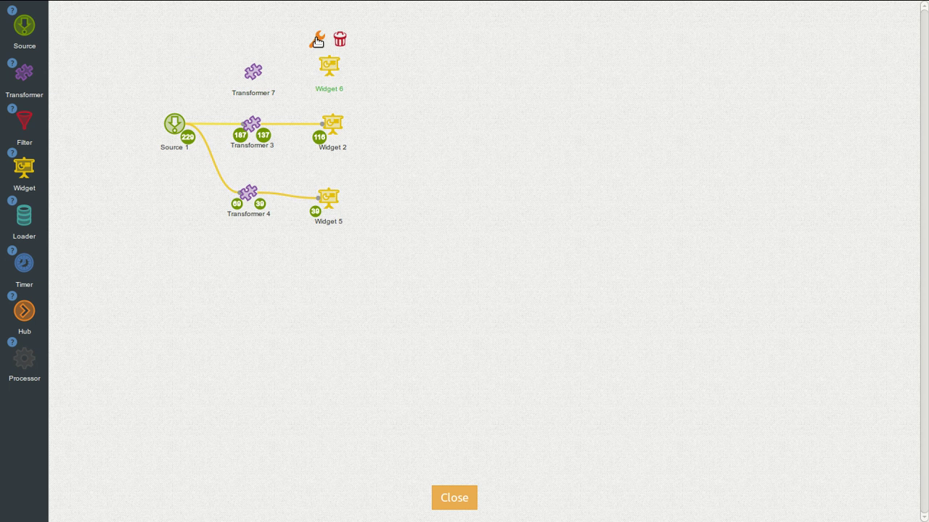
{"action": "left_click", "coordinate": [317, 37]}
{"action": "left_click", "coordinate": [497, 179]}
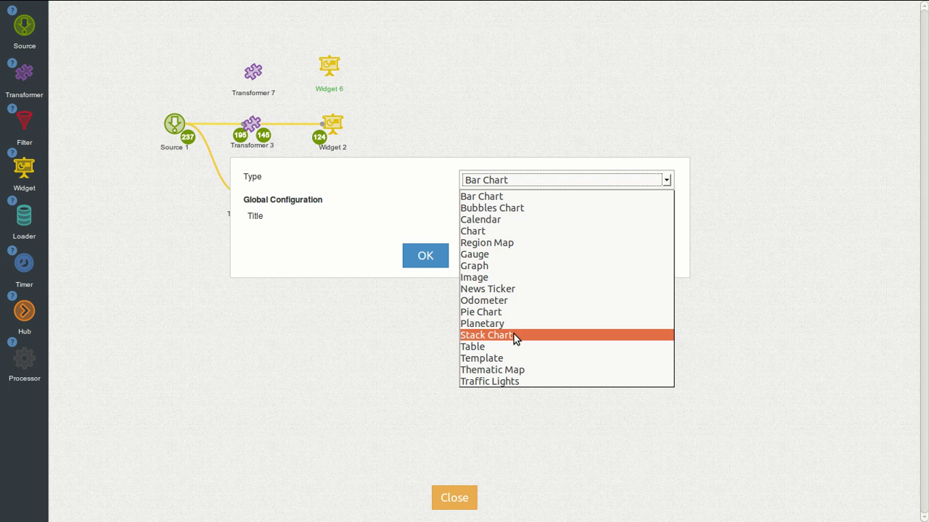
{"action": "left_click", "coordinate": [515, 288]}
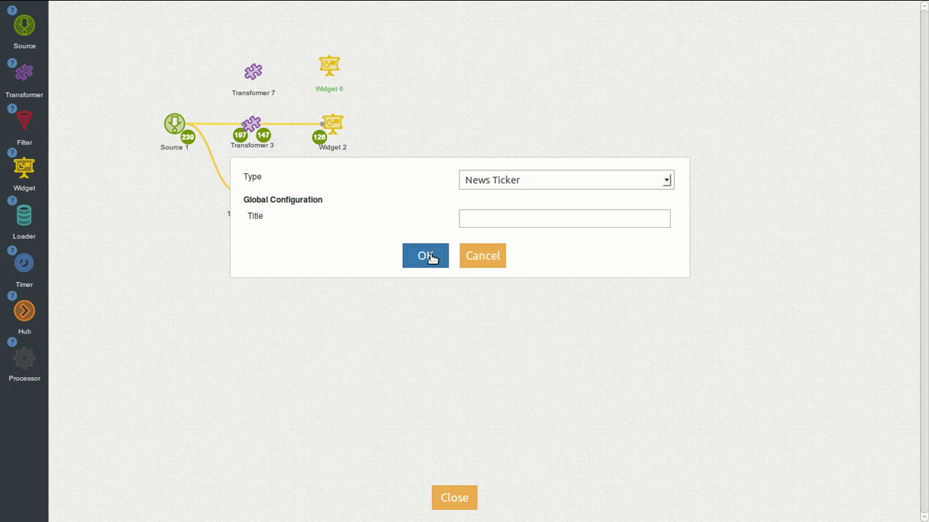
{"action": "left_click", "coordinate": [439, 259]}
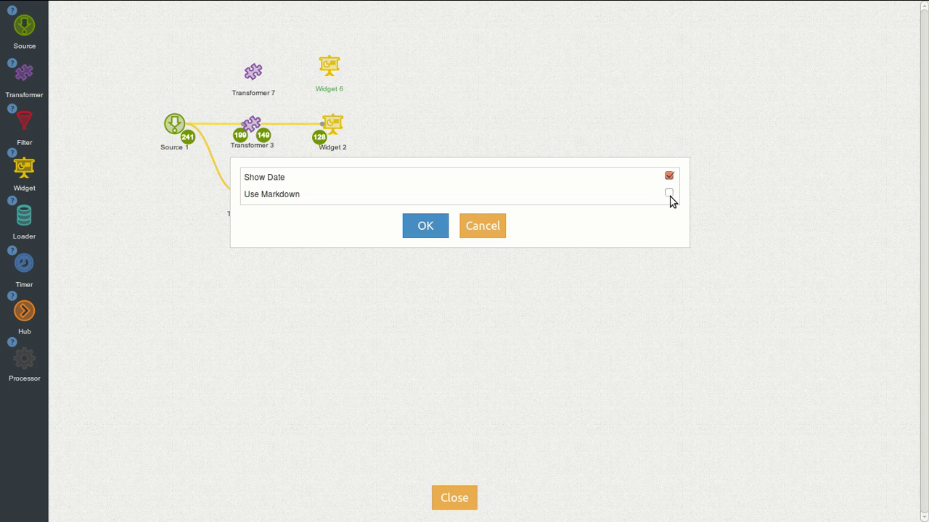
{"action": "left_click", "coordinate": [668, 195]}
{"action": "left_click", "coordinate": [434, 227]}
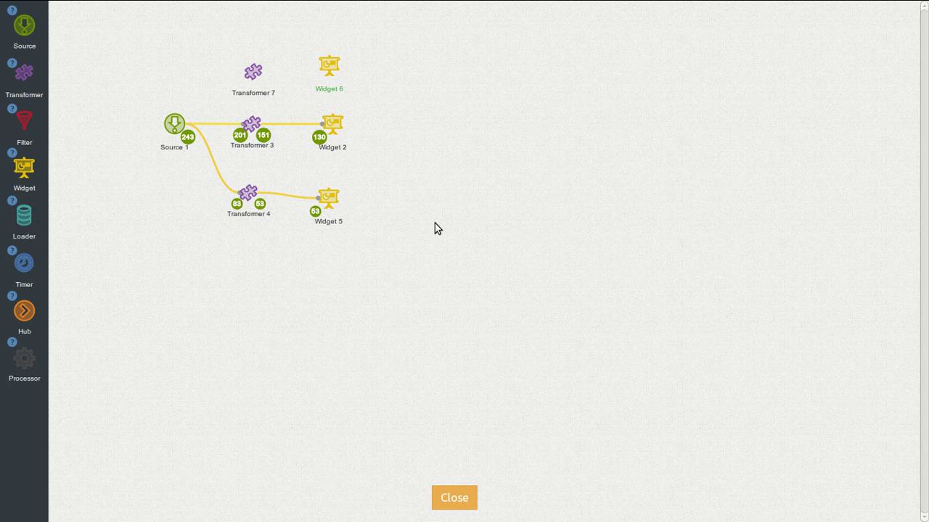
Connect Source 1 to Transformer 7, and Transformer 7 to Widget 6.
{"action": "mouse_move", "coordinate": [174, 122]}
{"action": "left_click_drag", "start_coordinate": [163, 97], "coordinate": [330, 65]}
{"action": "mouse_move", "coordinate": [250, 71]}
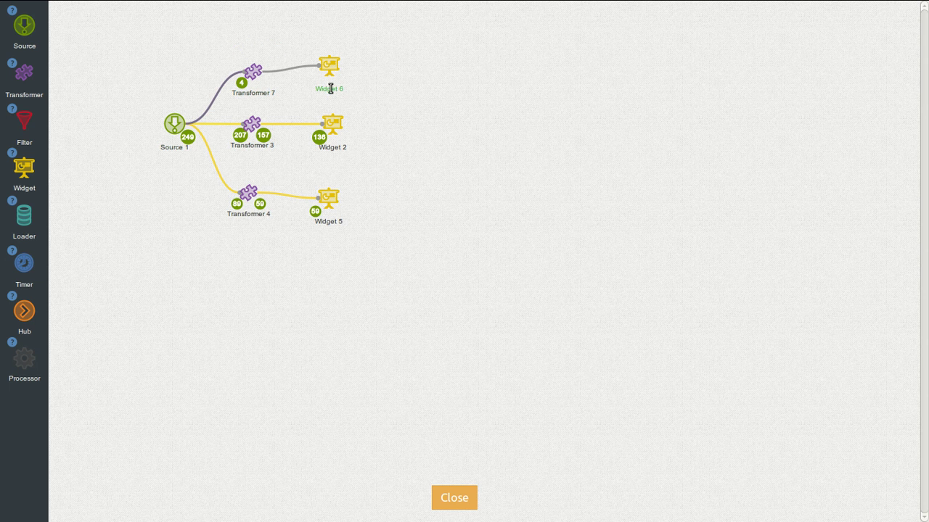
Rename Widget 6 as News Ticker.
{"action": "left_click", "coordinate": [331, 89]}
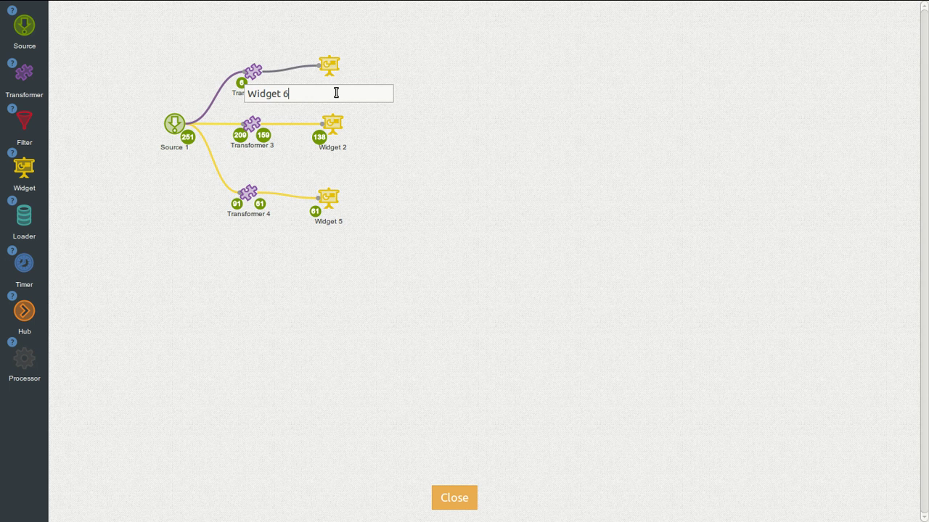
{"action": "key", "text": "ctrl+a"}
{"action": "type", "text": "News Ticker"}
{"action": "key", "text": "Return"}
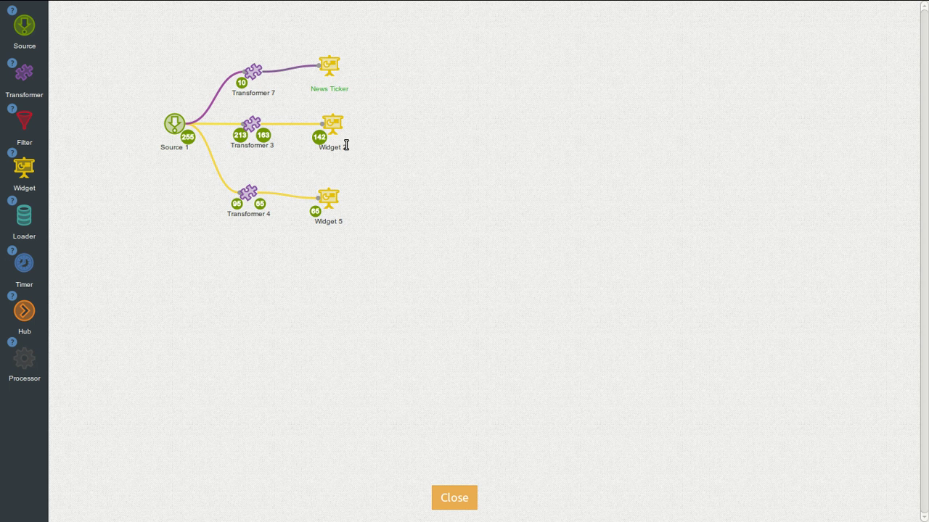
Rename the middle flow's widget, fed by Transformer 3, as Bar Chart.
{"action": "double_click", "coordinate": [343, 147]}
{"action": "key", "text": "ctrl+a"}
{"action": "type", "text": "Bar "}
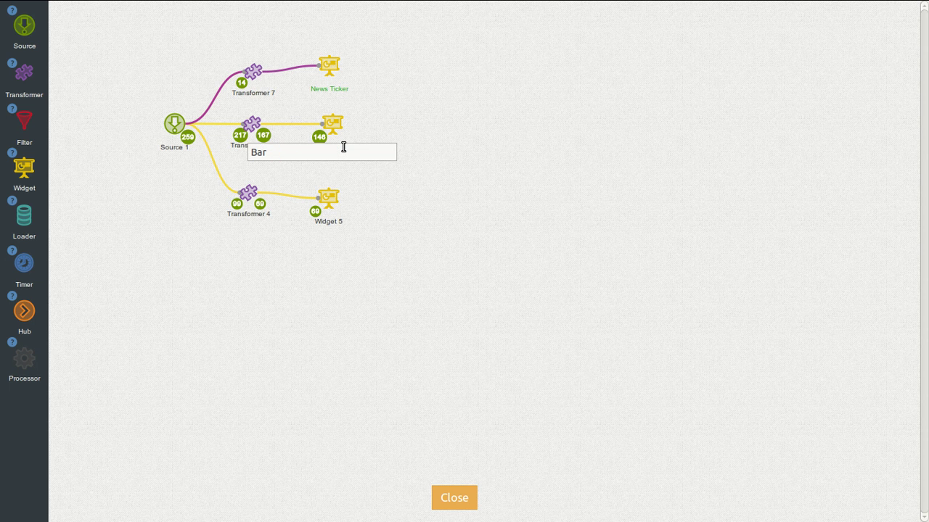
{"action": "type", "text": "Chart"}
{"action": "key", "text": "Return"}
Rename Widget 5 as Pie Chart.
{"action": "double_click", "coordinate": [330, 220]}
{"action": "key", "text": "ctrl+a"}
{"action": "type", "text": "P"}
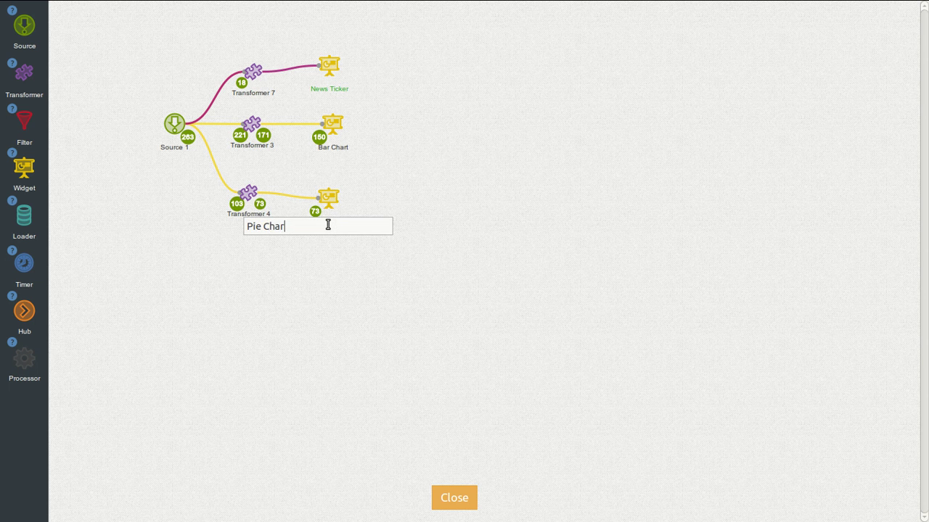
{"action": "key", "text": "Return"}
Rename Source 1 as Sales.
{"action": "double_click", "coordinate": [172, 149]}
{"action": "key", "text": "ctrl+a"}
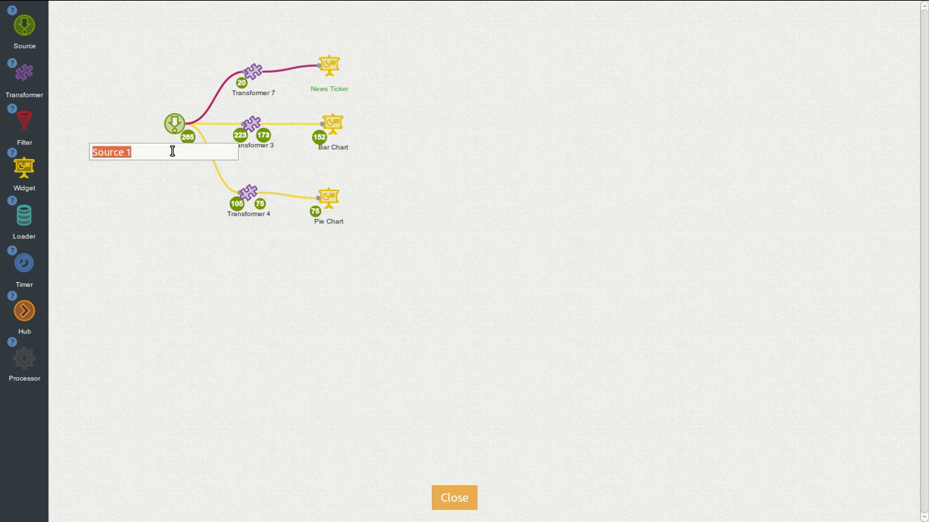
{"action": "type", "text": "Sales"}
{"action": "key", "text": "Return"}
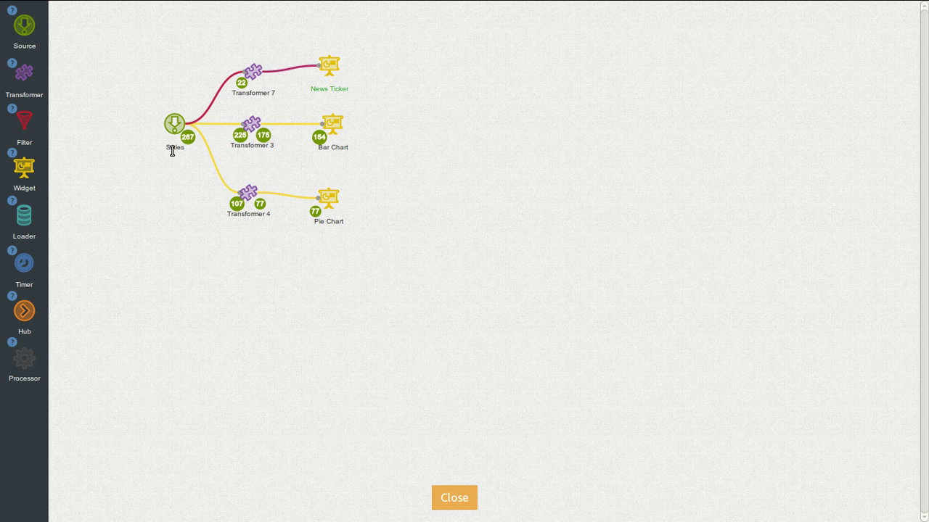
{"action": "double_click", "coordinate": [172, 151]}
{"action": "type", "text": "SAles"}
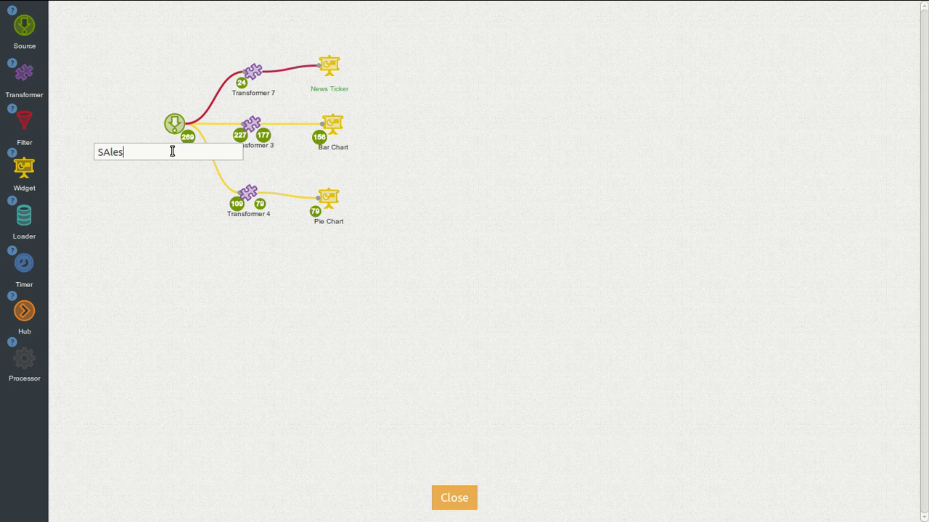
{"action": "type", "text": "ales"}
{"action": "key", "text": "Return"}
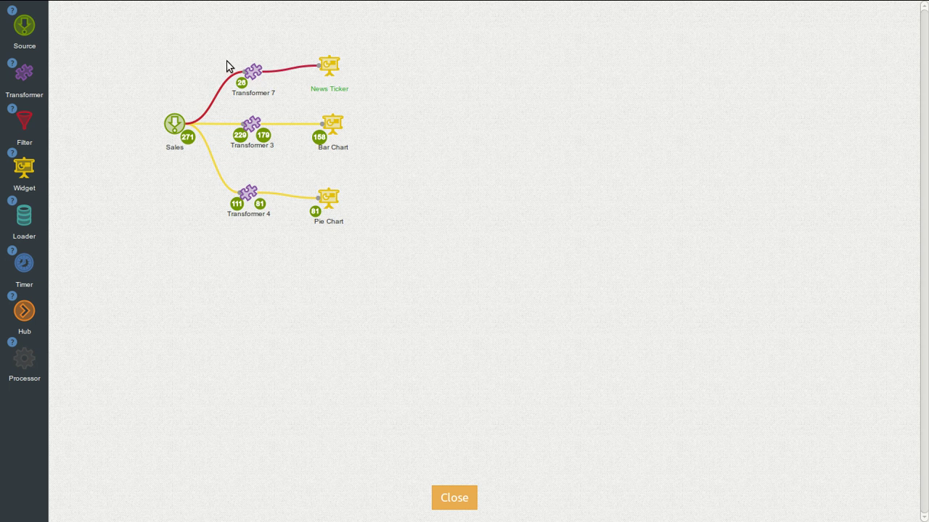
Open Transformer 7's configuration and place the News Ticker template block that sets field val in the workspace.
{"action": "left_click", "coordinate": [252, 73]}
{"action": "mouse_move", "coordinate": [254, 69]}
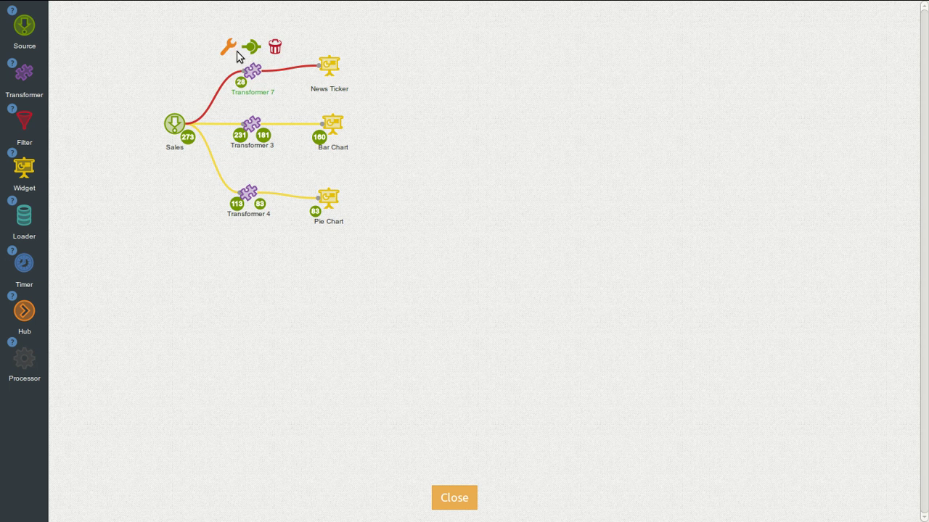
{"action": "left_click", "coordinate": [226, 50]}
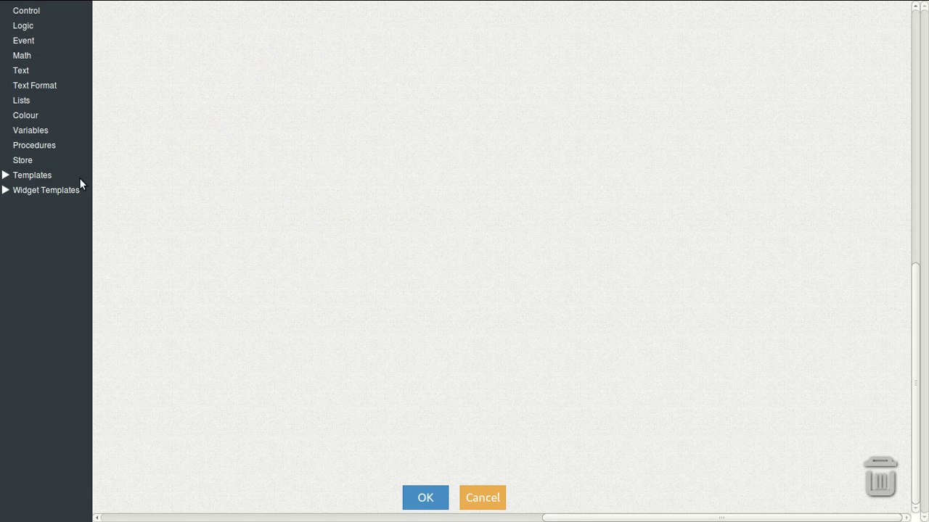
{"action": "left_click", "coordinate": [30, 191]}
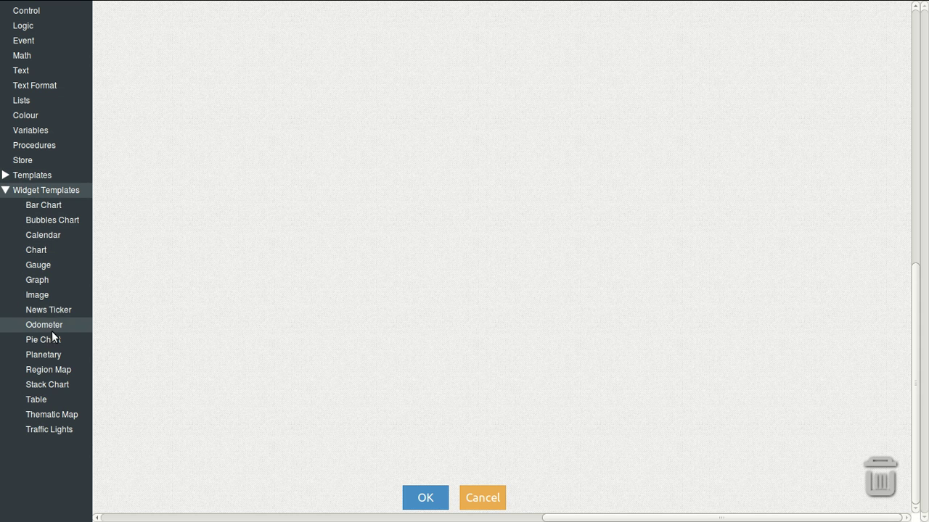
{"action": "left_click", "coordinate": [47, 310]}
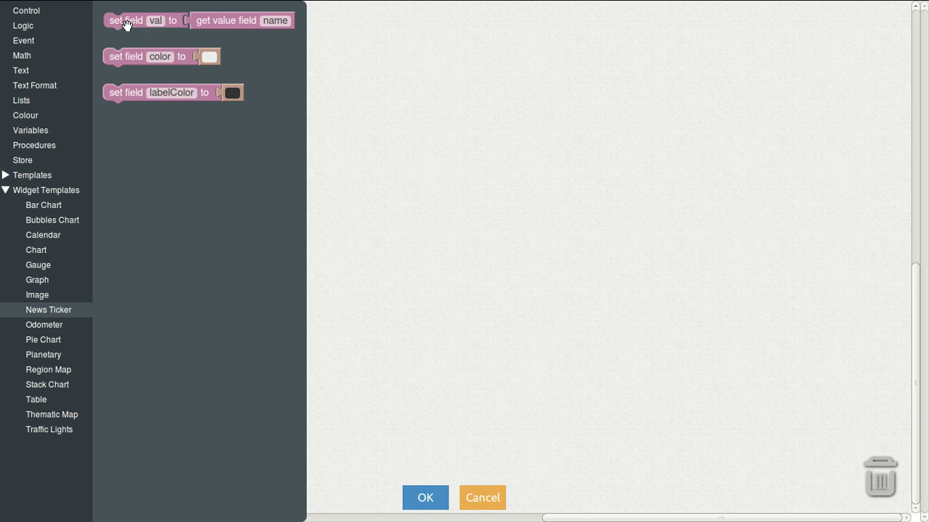
{"action": "left_click_drag", "start_coordinate": [135, 26], "coordinate": [126, 25]}
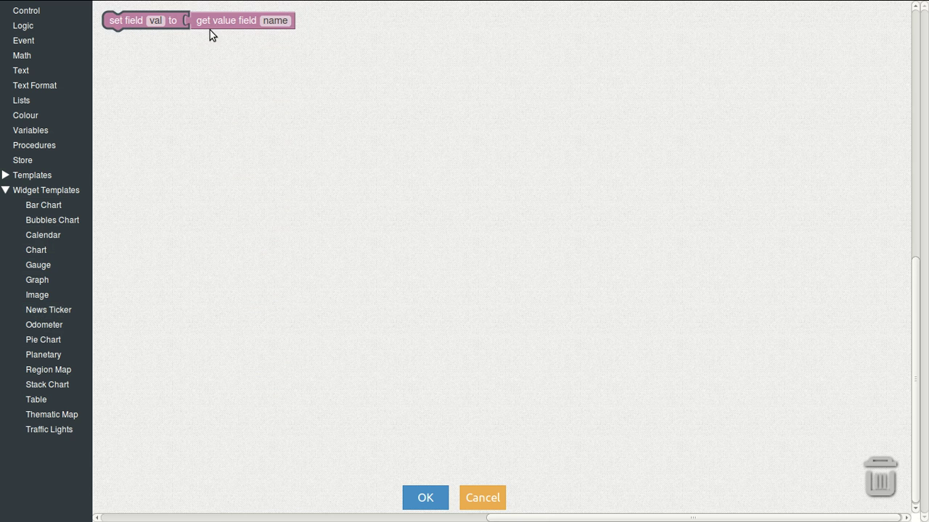
{"action": "left_click_drag", "start_coordinate": [126, 24], "coordinate": [176, 81]}
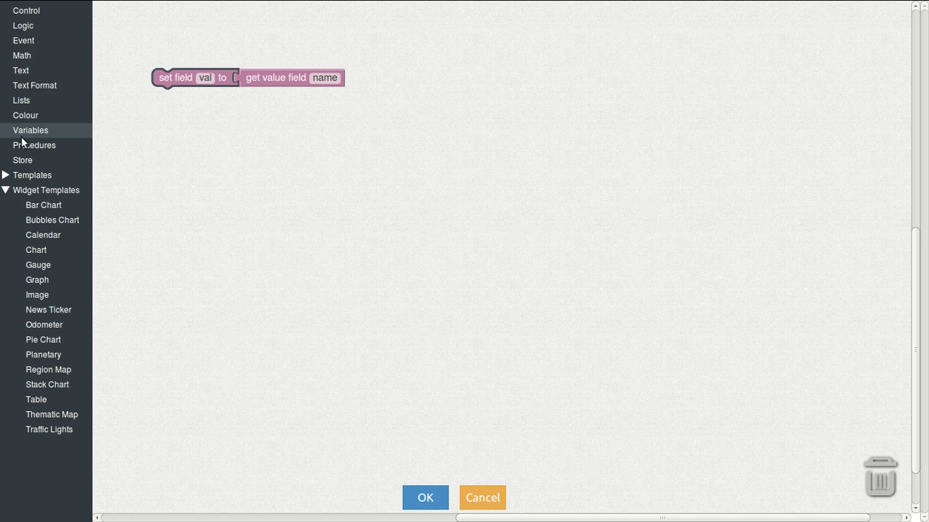
Assign a create text block to the val field and make its first item the countryName field in bold.
{"action": "left_click", "coordinate": [21, 74]}
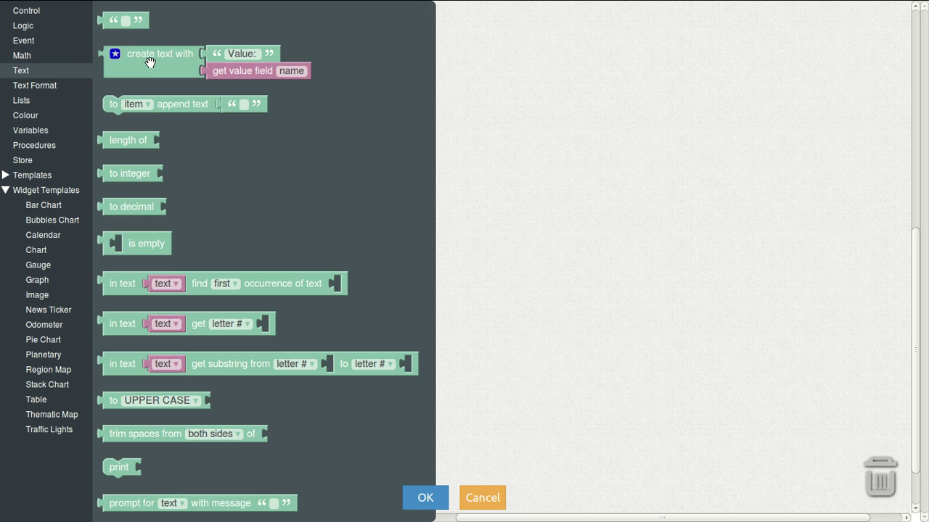
{"action": "left_click_drag", "start_coordinate": [149, 63], "coordinate": [365, 130]}
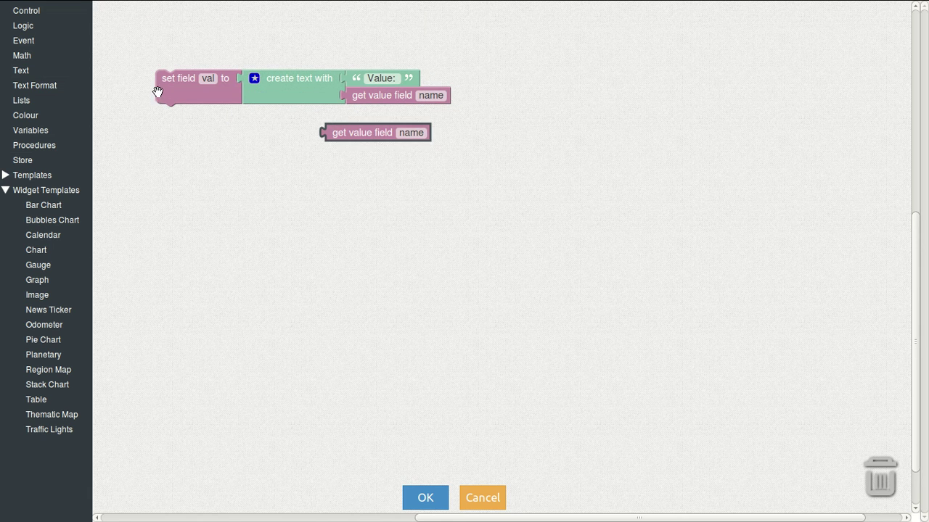
{"action": "left_click", "coordinate": [46, 87]}
{"action": "left_click_drag", "start_coordinate": [120, 28], "coordinate": [302, 144]}
{"action": "left_click", "coordinate": [407, 139]}
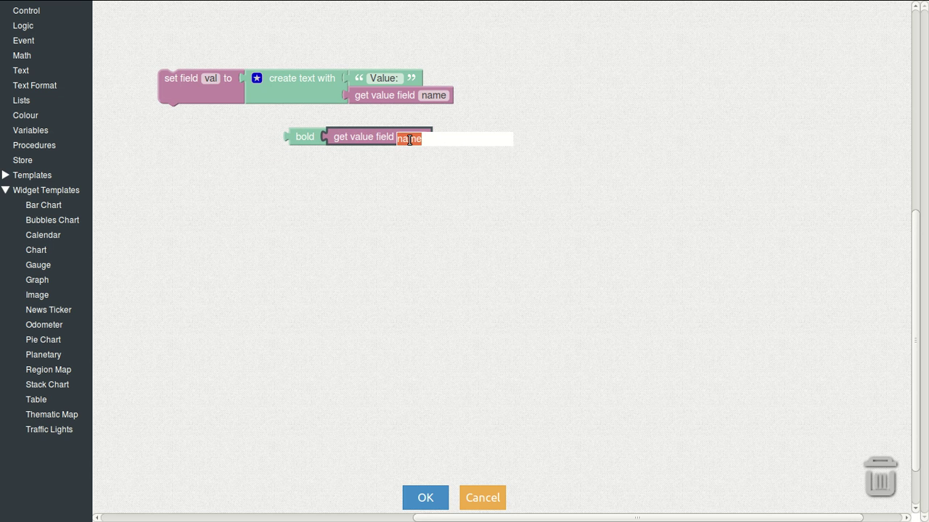
{"action": "type", "text": "countryName"}
{"action": "key", "text": "Return"}
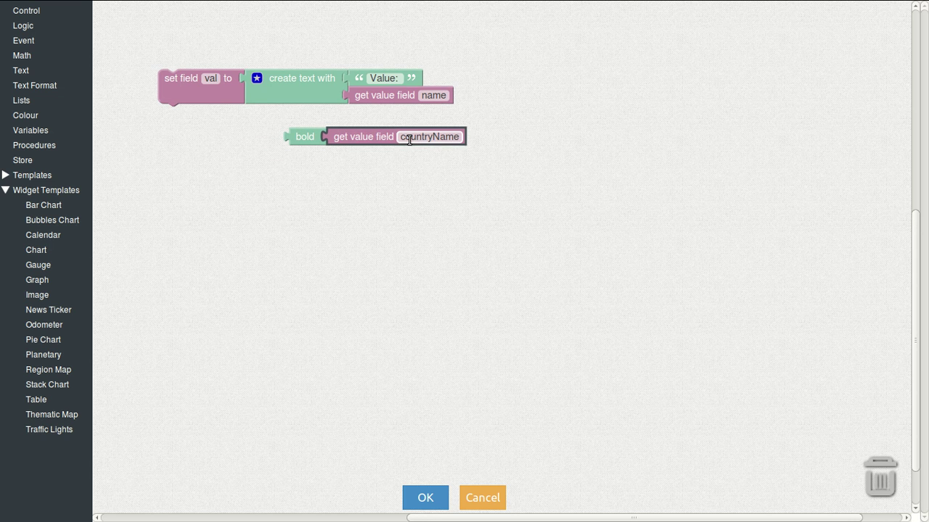
{"action": "left_click_drag", "start_coordinate": [305, 138], "coordinate": [360, 99]}
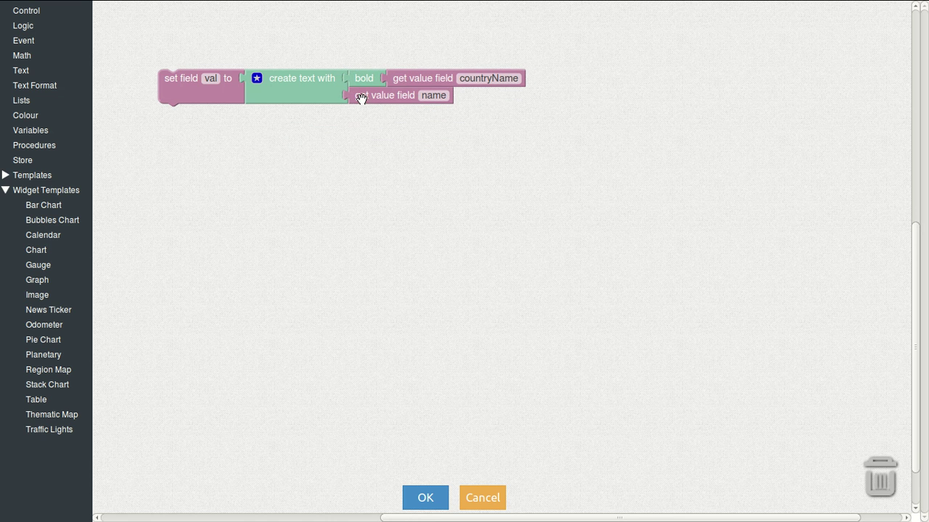
Insert a middle item into the create text block and fill it with the text " : $".
{"action": "left_click", "coordinate": [255, 79]}
{"action": "left_click_drag", "start_coordinate": [251, 131], "coordinate": [319, 182]}
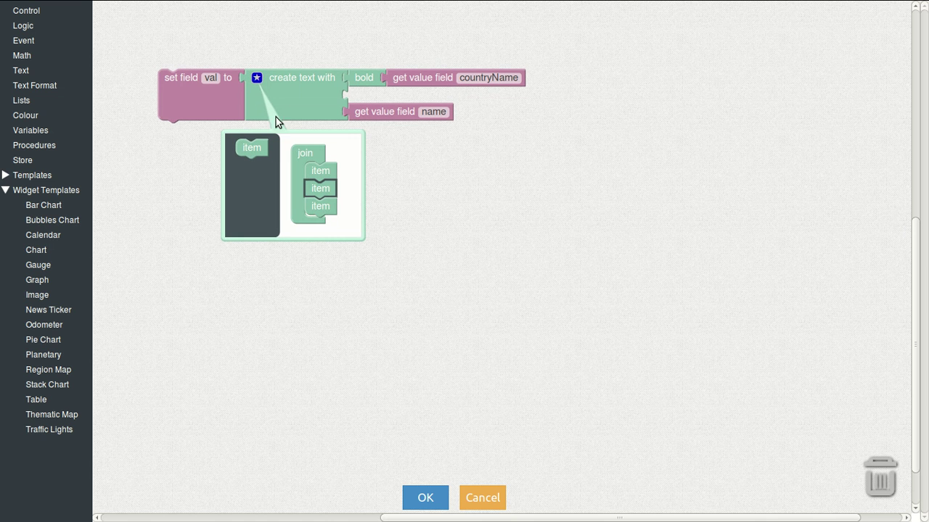
{"action": "left_click", "coordinate": [257, 80]}
{"action": "left_click", "coordinate": [56, 70]}
{"action": "left_click_drag", "start_coordinate": [113, 17], "coordinate": [367, 93]}
{"action": "left_click", "coordinate": [371, 93]}
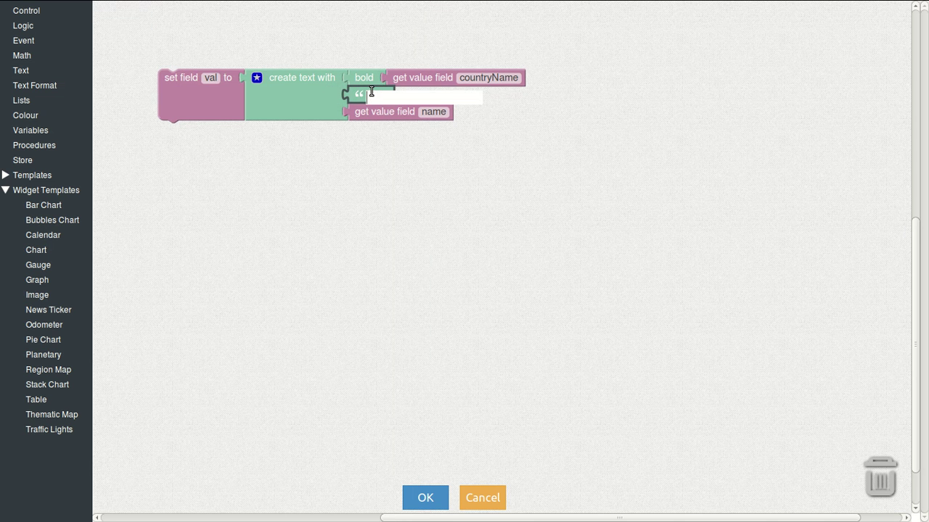
{"action": "type", "text": ":$"}
{"action": "key", "text": "Return"}
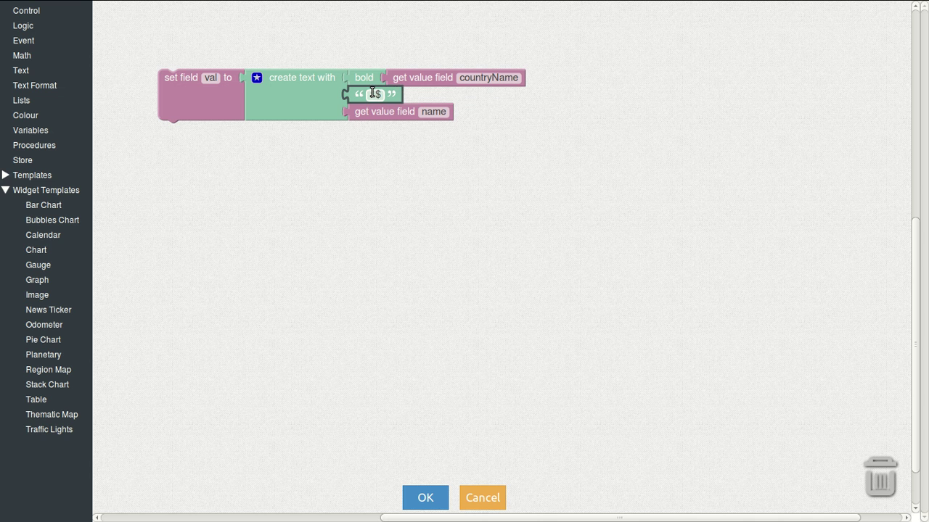
Set the last create text item to read the random field and save Transformer 7.
{"action": "left_click", "coordinate": [433, 111]}
{"action": "type", "text": "random"}
{"action": "key", "text": "Return"}
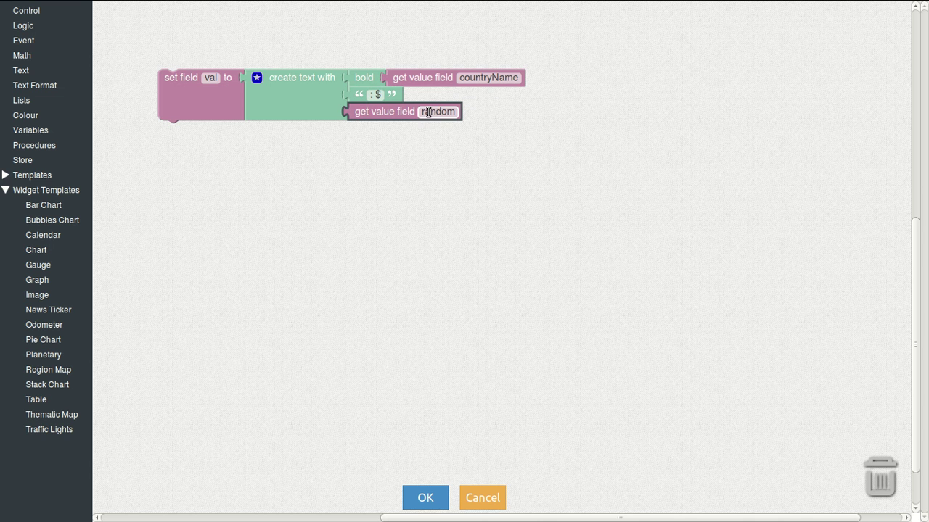
{"action": "left_click", "coordinate": [420, 496]}
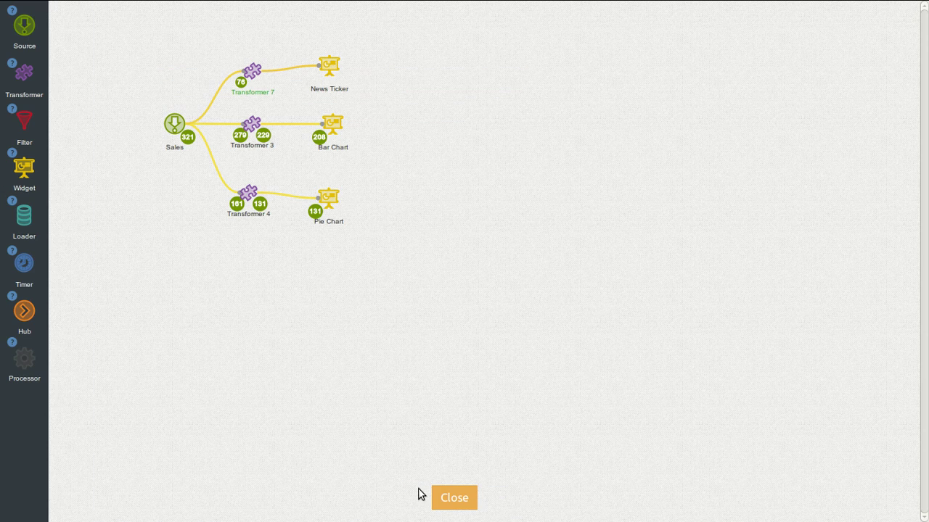
Close the design and move the news ticker widget to the left of the Sales by Category chart.
{"action": "left_click", "coordinate": [456, 493]}
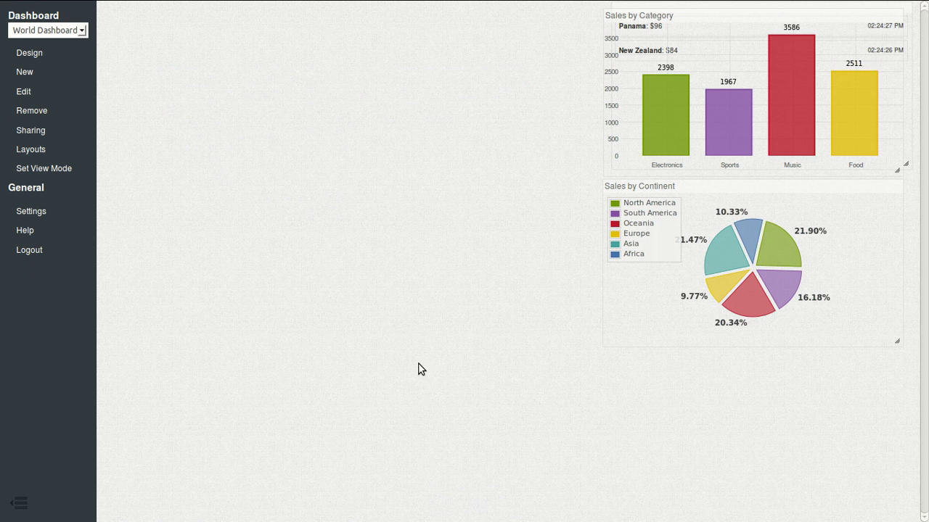
{"action": "left_click_drag", "start_coordinate": [674, 10], "coordinate": [367, 16]}
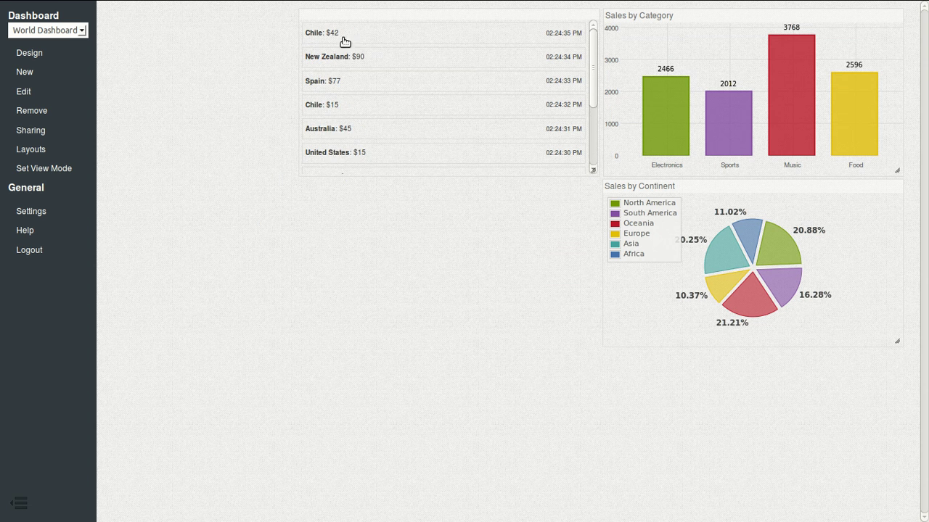
Reopen Transformer 7 from the dashboard design and attach the Set Color by Threshold template beneath the set field val block.
{"action": "left_click", "coordinate": [31, 53]}
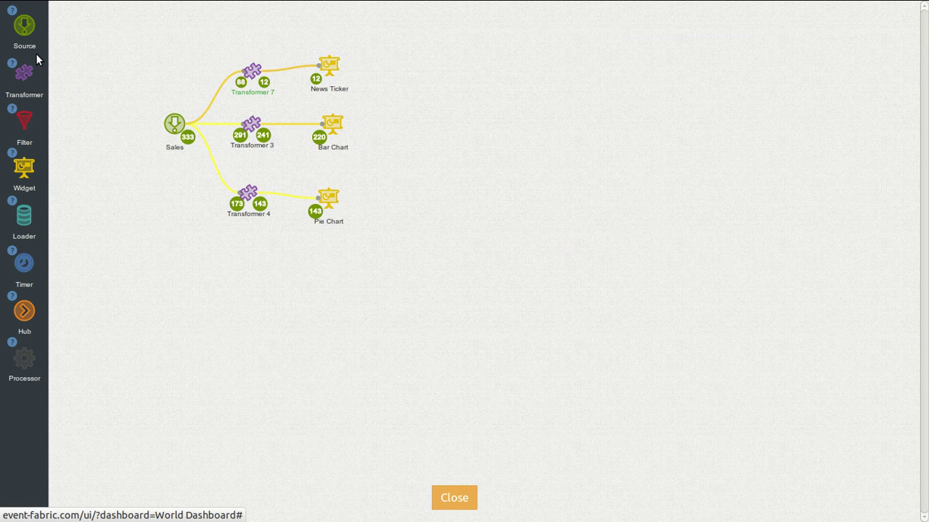
{"action": "mouse_move", "coordinate": [253, 70]}
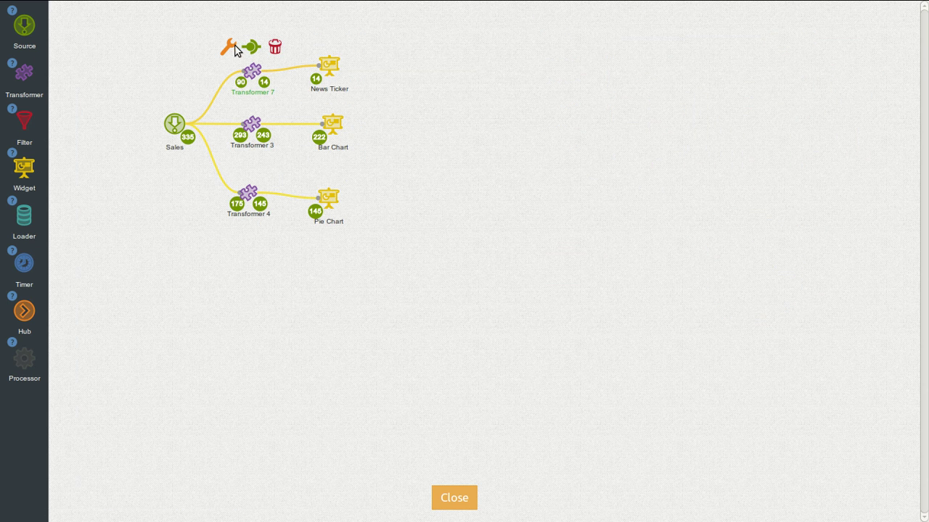
{"action": "left_click", "coordinate": [229, 47]}
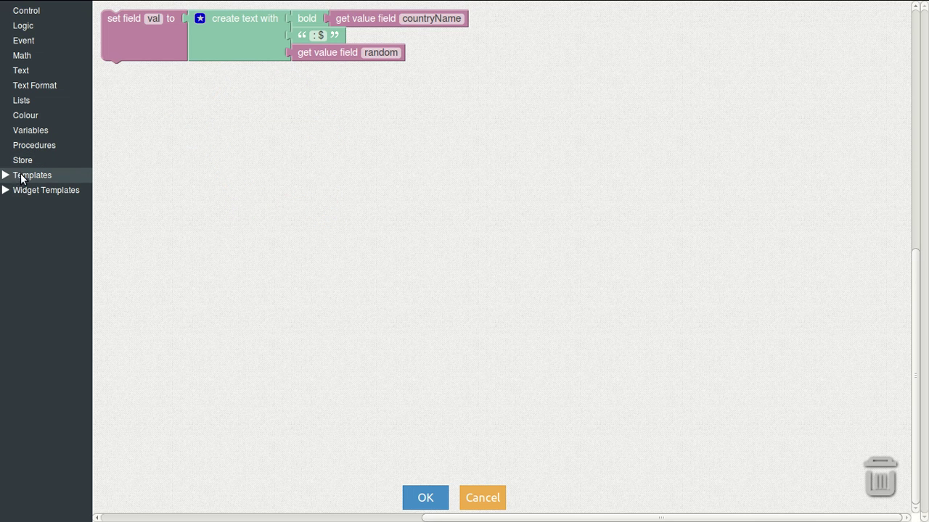
{"action": "left_click", "coordinate": [20, 176]}
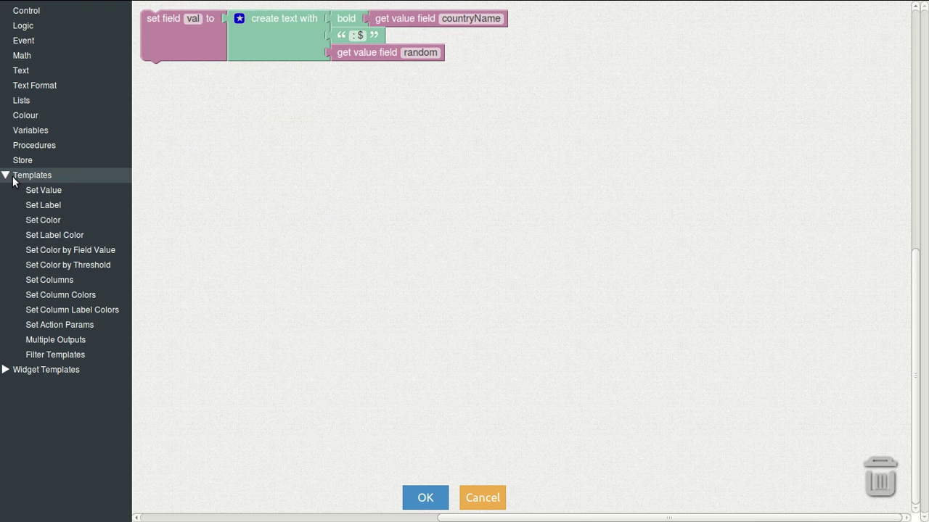
{"action": "left_click", "coordinate": [66, 265]}
{"action": "left_click_drag", "start_coordinate": [163, 86], "coordinate": [165, 137]}
Make the if and else if threshold conditions both read the random field, and save the transformer.
{"action": "left_click", "coordinate": [291, 75]}
{"action": "type", "text": "rad"}
{"action": "type", "text": "ndom"}
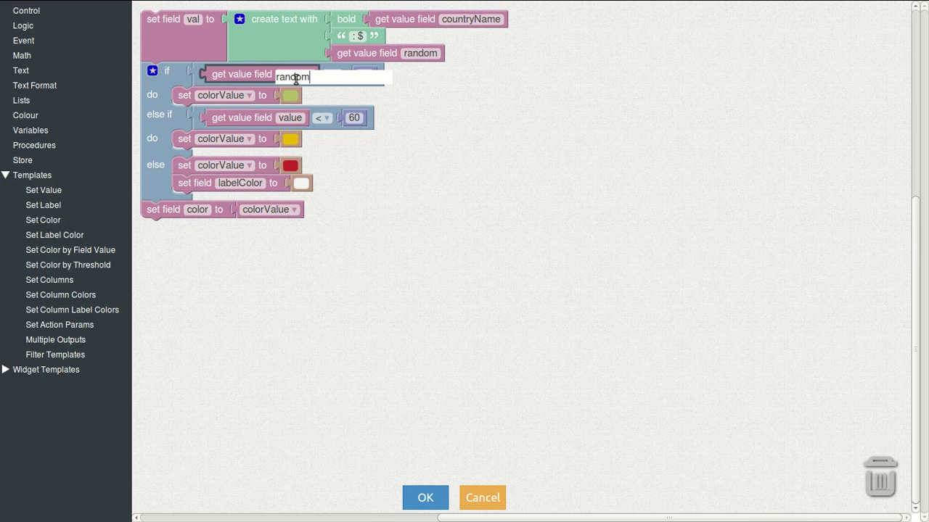
{"action": "key", "text": "Return"}
{"action": "left_click", "coordinate": [294, 119]}
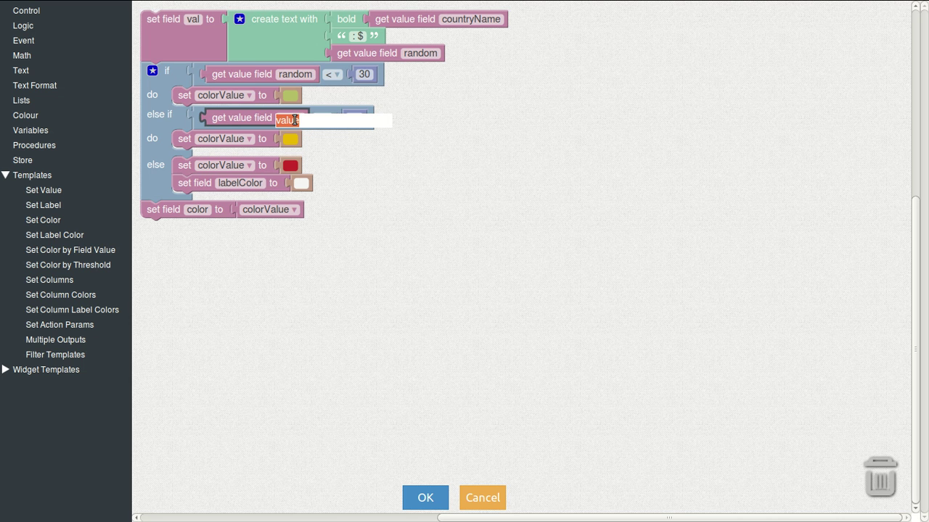
{"action": "type", "text": "random"}
{"action": "key", "text": "Return"}
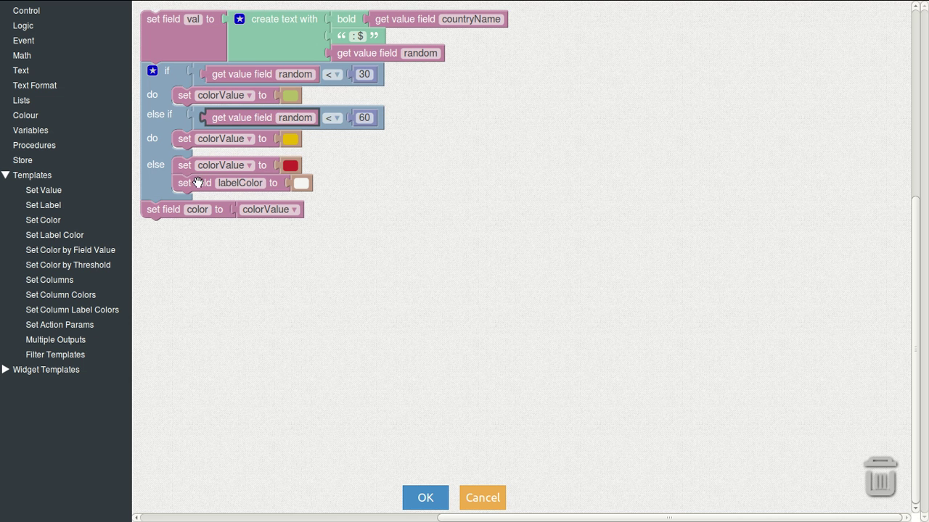
{"action": "left_click", "coordinate": [424, 497]}
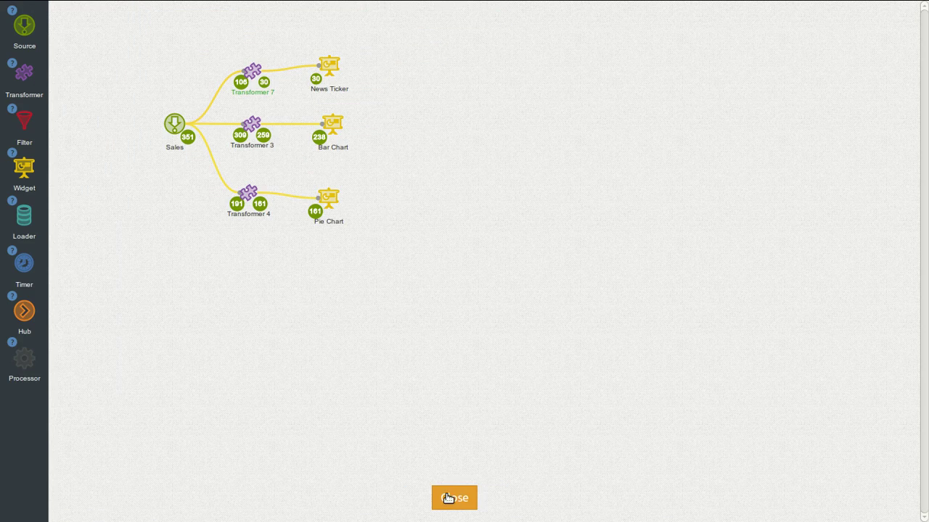
Close the design and title the news ticker widget "Latest Sales".
{"action": "left_click", "coordinate": [448, 498]}
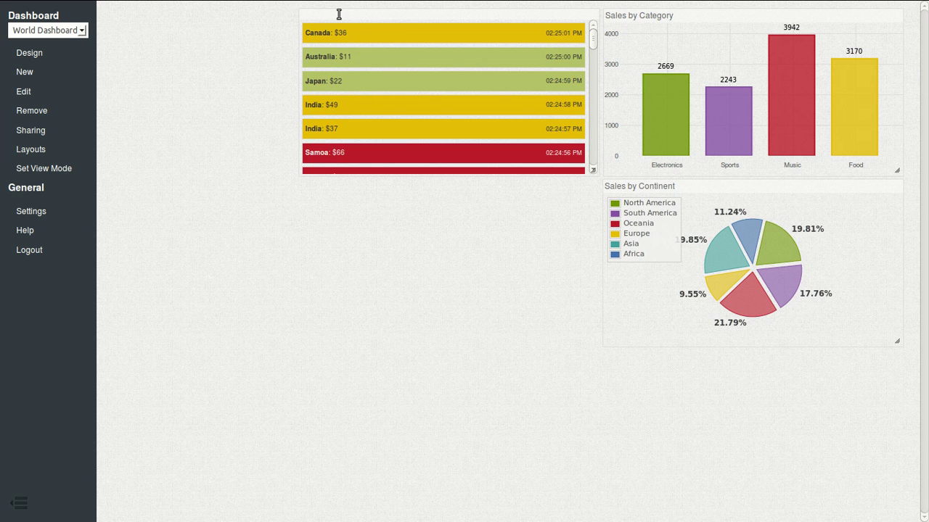
{"action": "left_click", "coordinate": [338, 15]}
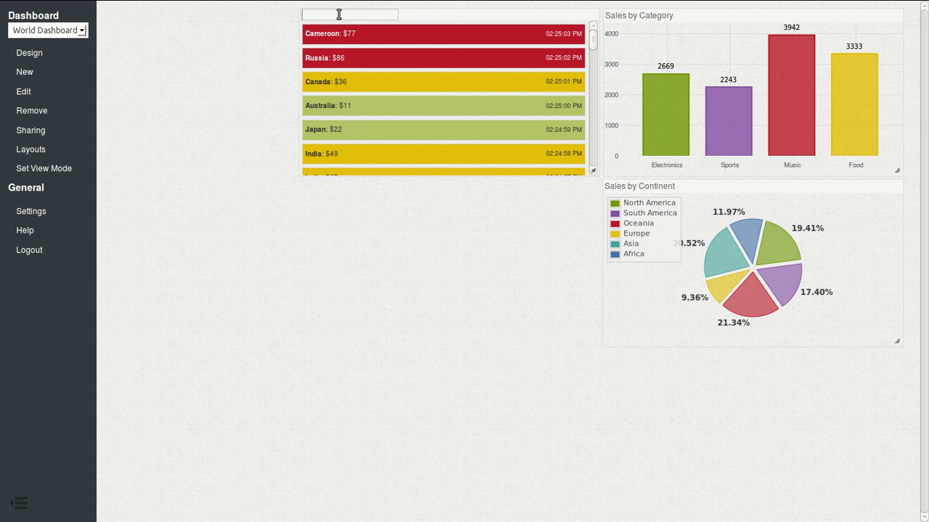
{"action": "type", "text": "Latest"}
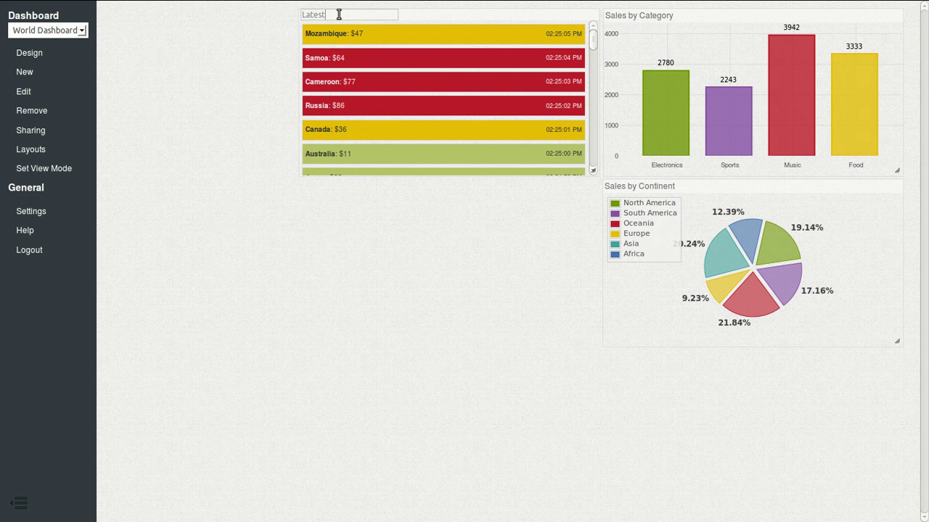
{"action": "type", "text": " Ev"}
{"action": "key", "text": "BackSpace"}
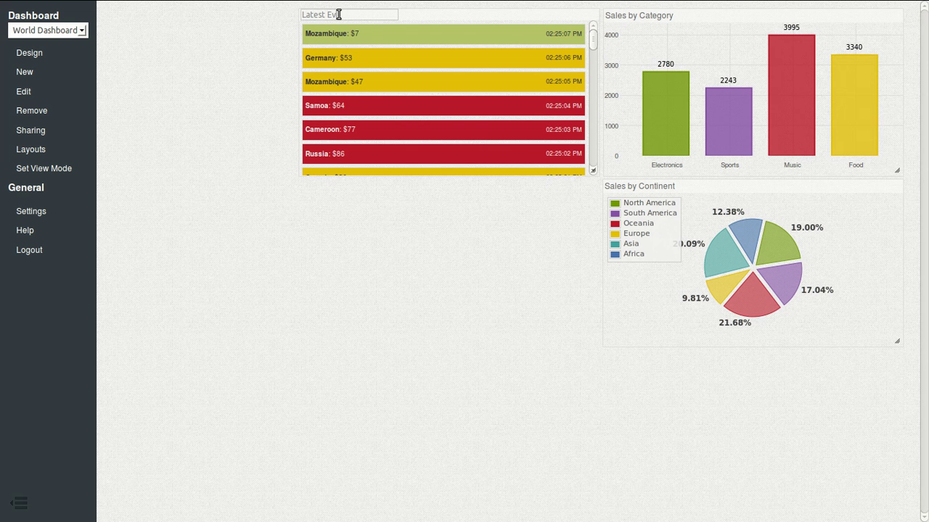
{"action": "key", "text": "BackSpace"}
{"action": "key", "text": "BackSpace"}
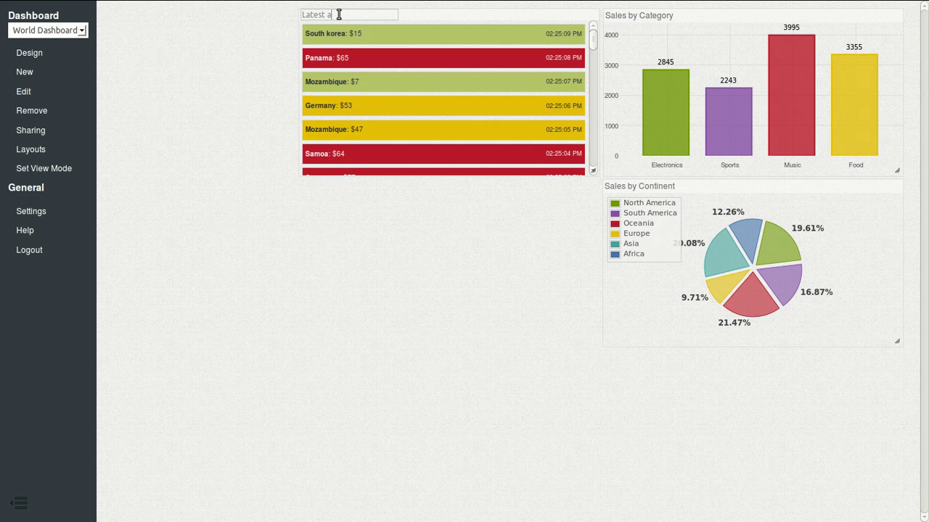
{"action": "key", "text": "BackSpace"}
{"action": "type", "text": "ales"}
{"action": "key", "text": "Return"}
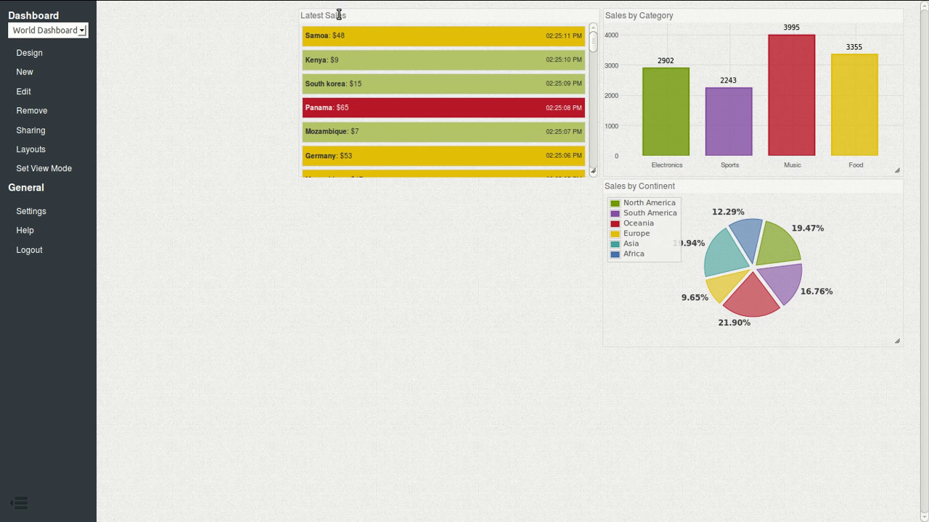
Reopen Transformer 7 from the dashboard design and insert an image from block as a new first item of the create text block.
{"action": "left_click", "coordinate": [34, 57]}
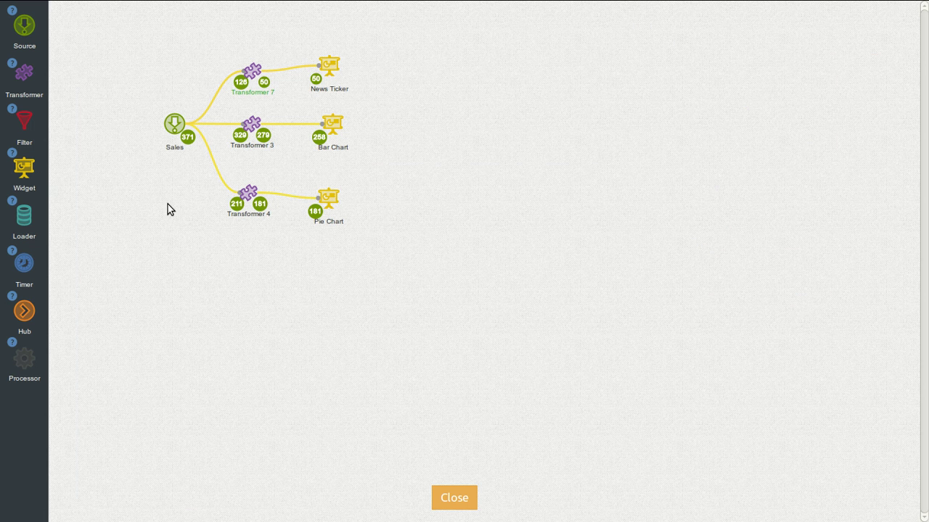
{"action": "mouse_move", "coordinate": [252, 70]}
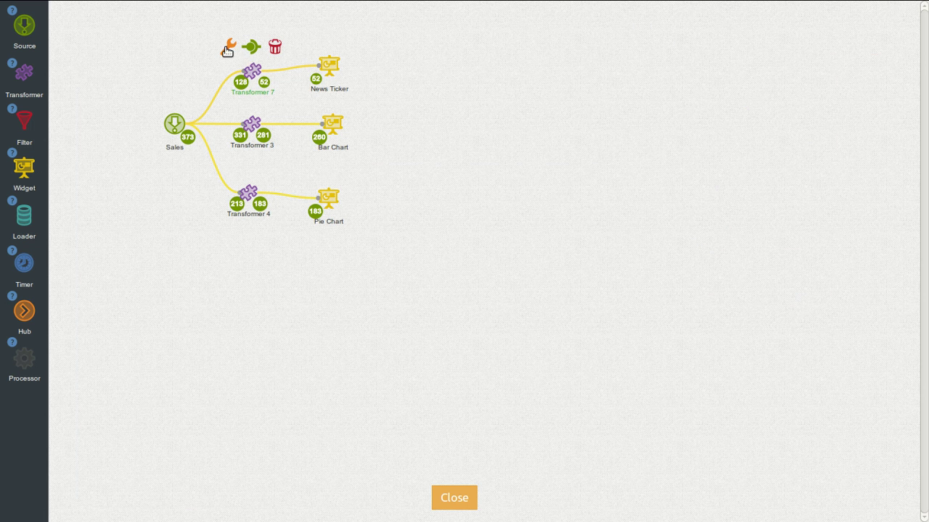
{"action": "left_click", "coordinate": [228, 47]}
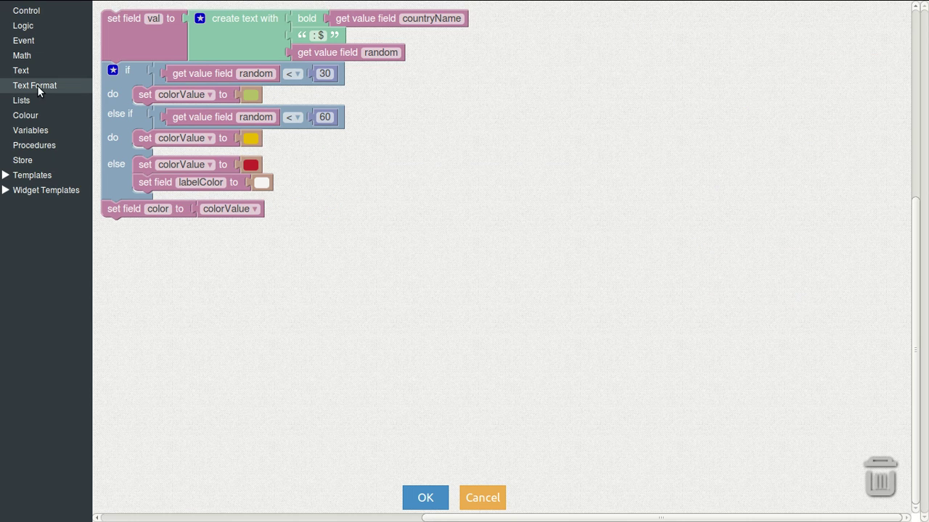
{"action": "left_click", "coordinate": [37, 86]}
{"action": "left_click_drag", "start_coordinate": [121, 138], "coordinate": [348, 190]}
{"action": "left_click", "coordinate": [200, 18]}
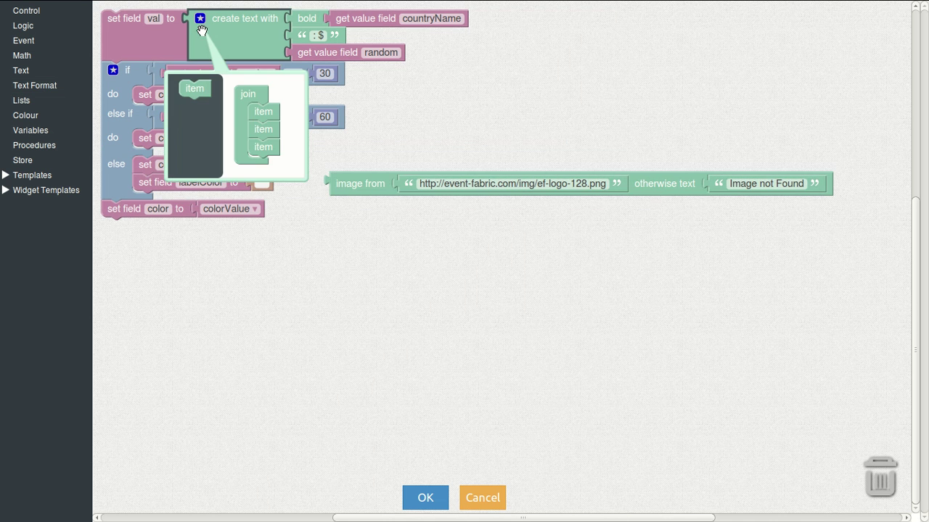
{"action": "left_click_drag", "start_coordinate": [194, 105], "coordinate": [272, 113]}
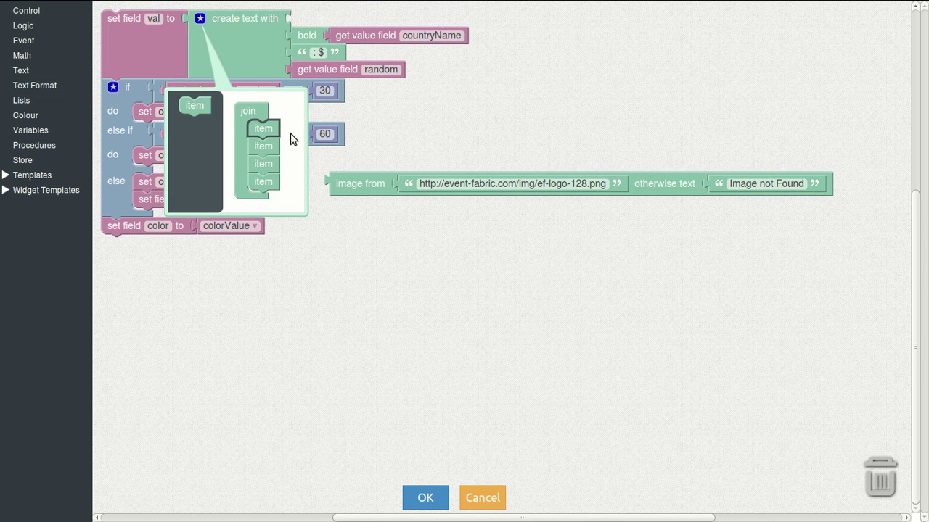
{"action": "left_click", "coordinate": [201, 19]}
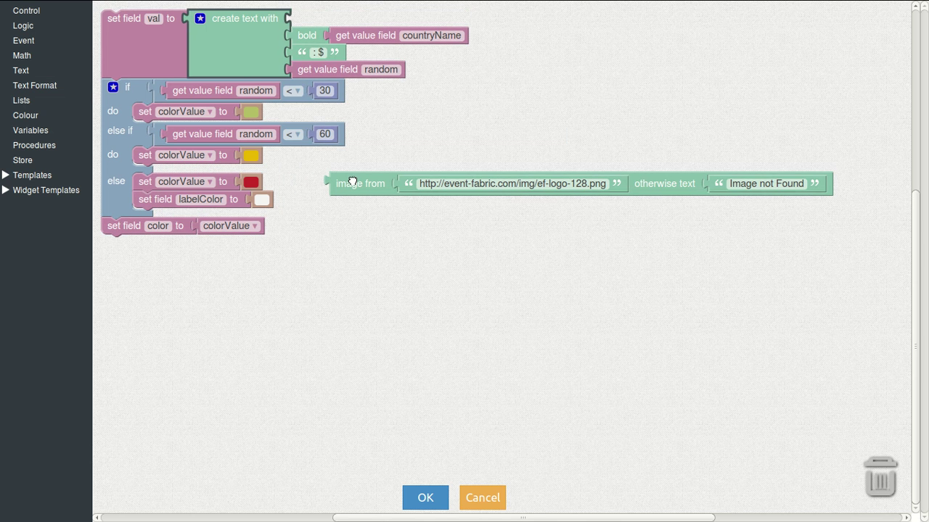
{"action": "left_click_drag", "start_coordinate": [351, 183], "coordinate": [313, 20]}
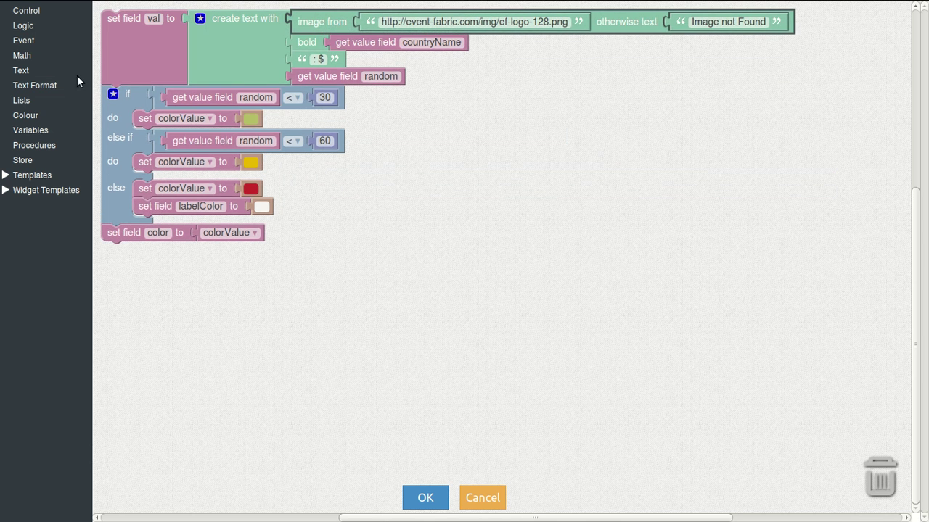
Add a separate create text block, move the image's logo URL into its first item, and give it a third item.
{"action": "left_click", "coordinate": [29, 71]}
{"action": "left_click_drag", "start_coordinate": [132, 71], "coordinate": [415, 161]}
{"action": "left_click_drag", "start_coordinate": [368, 28], "coordinate": [492, 146]}
{"action": "left_click", "coordinate": [394, 147]}
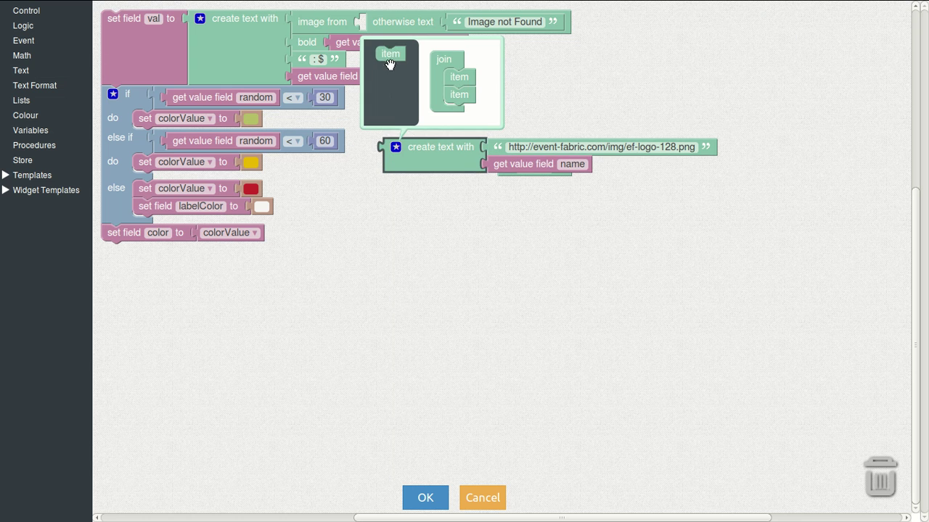
{"action": "left_click_drag", "start_coordinate": [390, 54], "coordinate": [464, 120]}
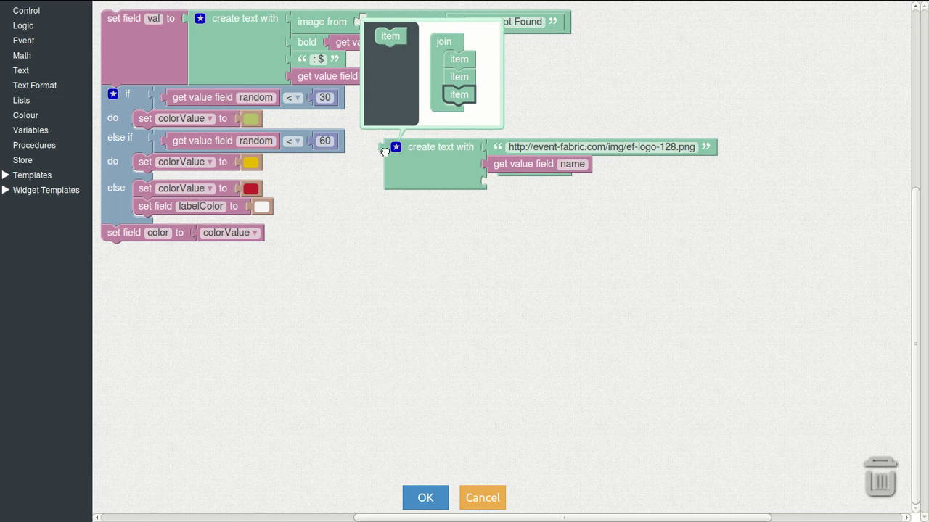
{"action": "left_click", "coordinate": [396, 148]}
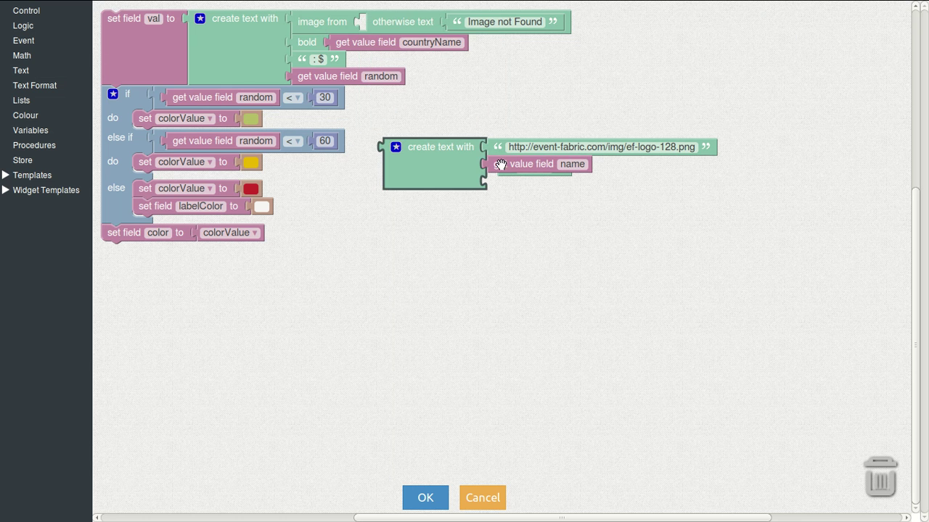
Make the second item of the separate create text block read the countryCode field.
{"action": "left_click_drag", "start_coordinate": [500, 166], "coordinate": [499, 165]}
{"action": "left_click", "coordinate": [572, 164]}
{"action": "type", "text": "countryCod"}
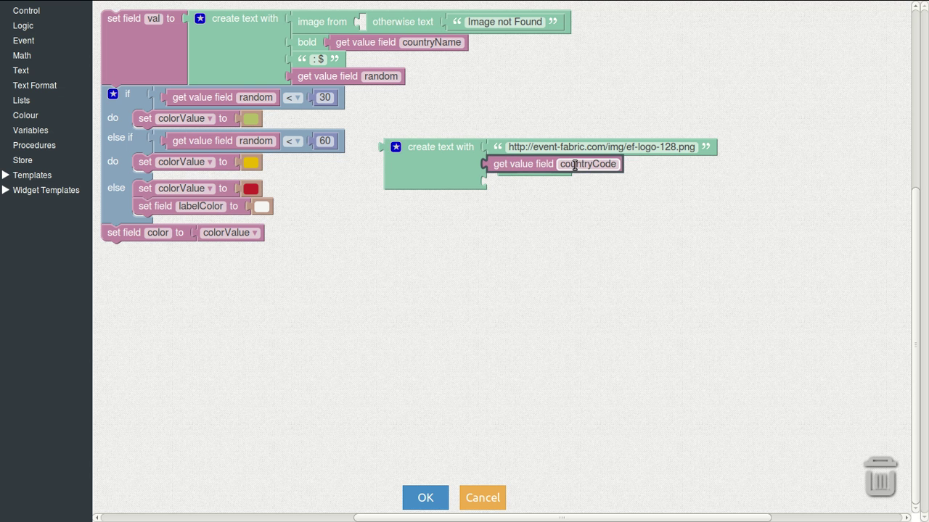
{"action": "left_click", "coordinate": [616, 149]}
{"action": "left_click", "coordinate": [616, 151]}
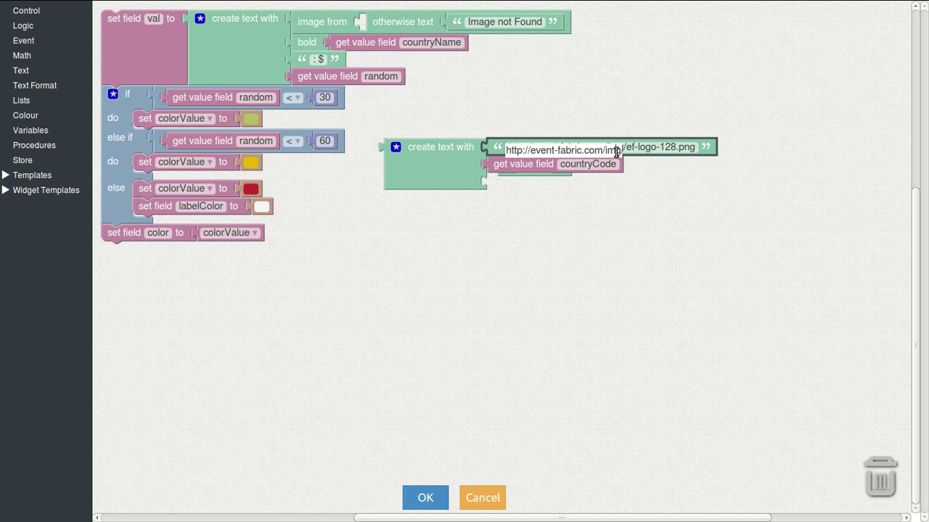
{"action": "key", "text": "Right"}
{"action": "key", "text": "Right"}
{"action": "key", "text": "Right"}
{"action": "key", "text": "Right"}
{"action": "key", "text": "Right"}
{"action": "key", "text": "Right"}
{"action": "key", "text": "Right"}
{"action": "key", "text": "Right"}
{"action": "key", "text": "Right"}
{"action": "key", "text": "Right"}
{"action": "key", "text": "Right"}
{"action": "key", "text": "Right"}
{"action": "key", "text": "Right"}
{"action": "key", "text": "Right"}
{"action": "key", "text": "Right"}
{"action": "key", "text": "Right"}
{"action": "key", "text": "Right"}
{"action": "key", "text": "BackSpace"}
{"action": "key", "text": "BackSpace"}
{"action": "key", "text": "BackSpace"}
{"action": "key", "text": "BackSpace"}
{"action": "key", "text": "BackSpace"}
{"action": "key", "text": "BackSpace"}
{"action": "key", "text": "BackSpace"}
{"action": "key", "text": "BackSpace"}
{"action": "key", "text": "BackSpace"}
{"action": "key", "text": "BackSpace"}
{"action": "key", "text": "BackSpace"}
{"action": "key", "text": "BackSpace"}
{"action": "key", "text": "BackSpace"}
{"action": "key", "text": "BackSpace"}
{"action": "key", "text": "BackSpace"}
{"action": "type", "text": "fl"}
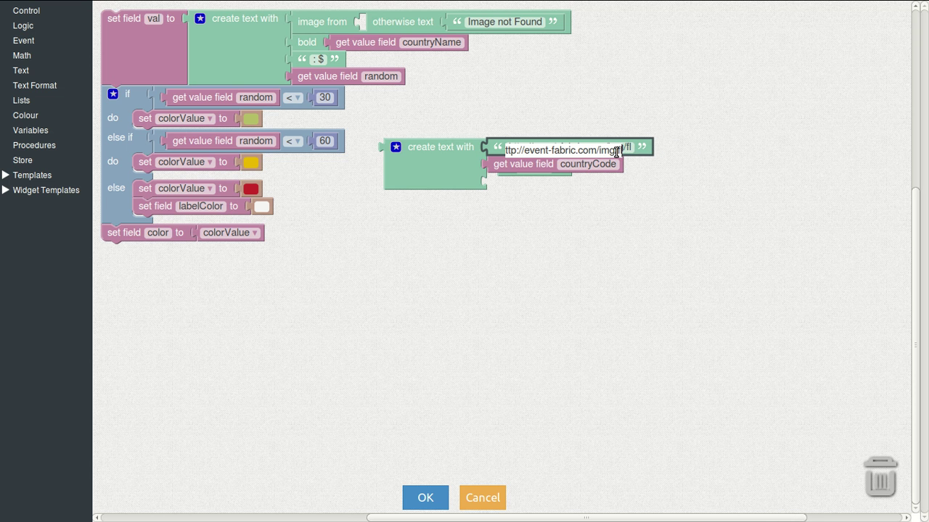
{"action": "type", "text": "ags/"}
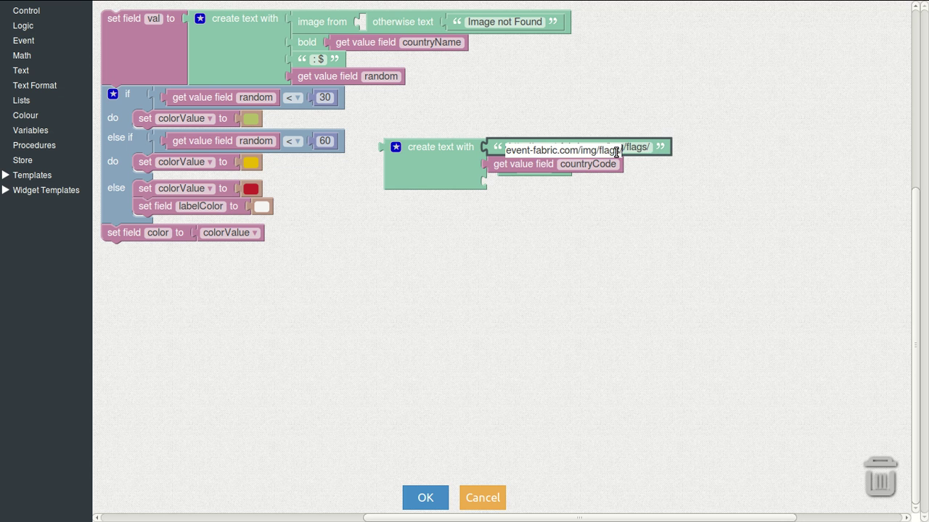
{"action": "key", "text": "Return"}
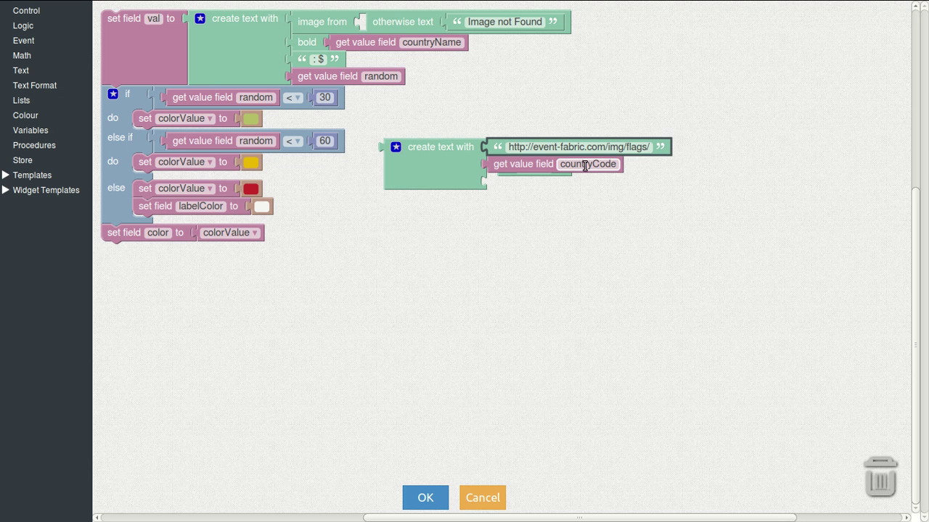
Fill the third item with the text ".png", plug the combined URL into the image block, then save the transformer and close the design.
{"action": "left_click_drag", "start_coordinate": [511, 176], "coordinate": [497, 181]}
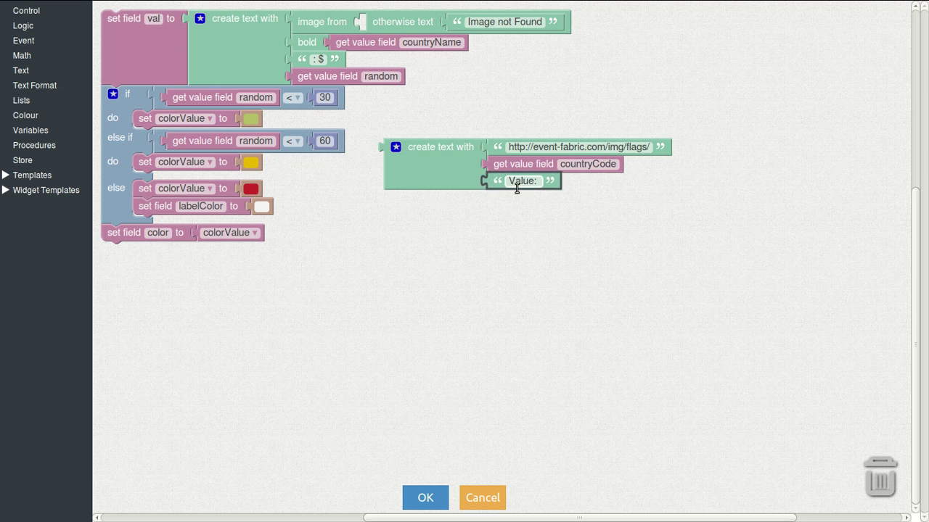
{"action": "left_click", "coordinate": [519, 182]}
{"action": "type", "text": ".png"}
{"action": "key", "text": "Return"}
{"action": "left_click_drag", "start_coordinate": [427, 163], "coordinate": [403, 42]}
{"action": "left_click", "coordinate": [424, 497]}
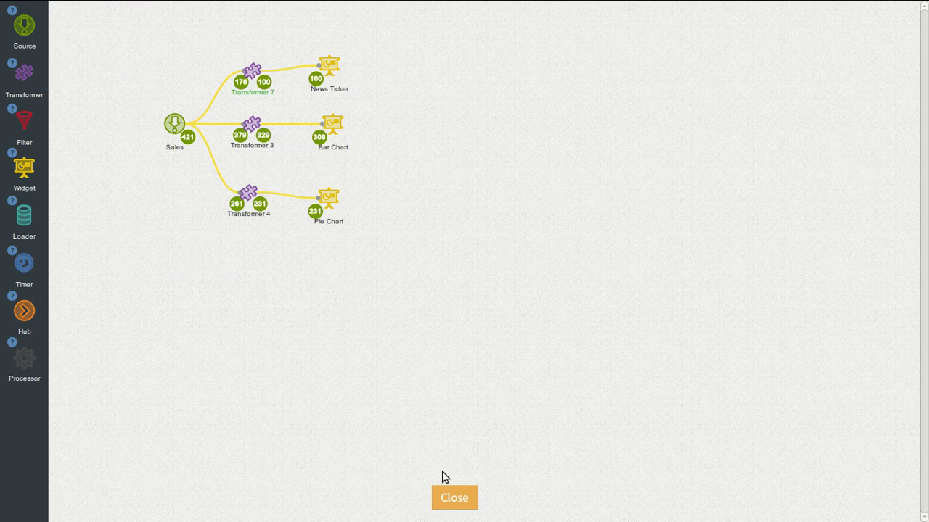
{"action": "left_click", "coordinate": [446, 499]}
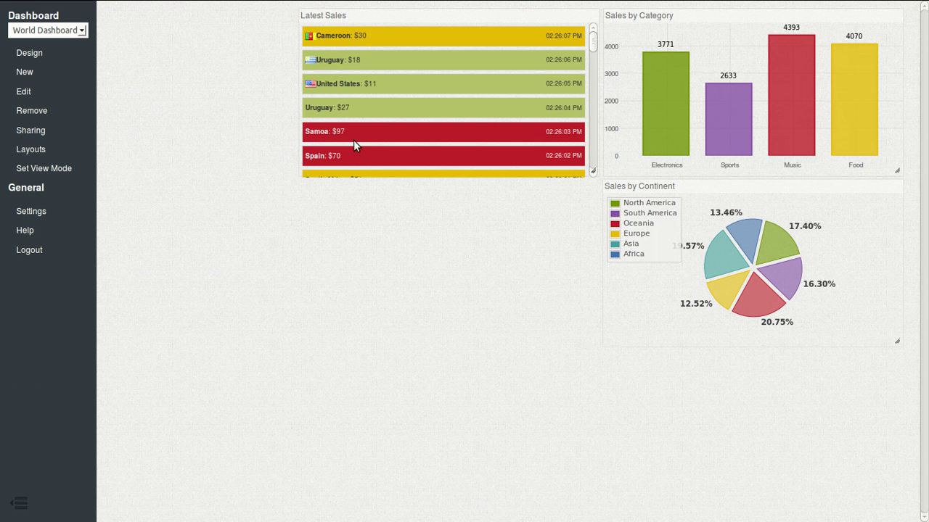
Reopen Transformer 7 from the dashboard design and add an empty item between the image and the bold country name.
{"action": "left_click", "coordinate": [40, 52]}
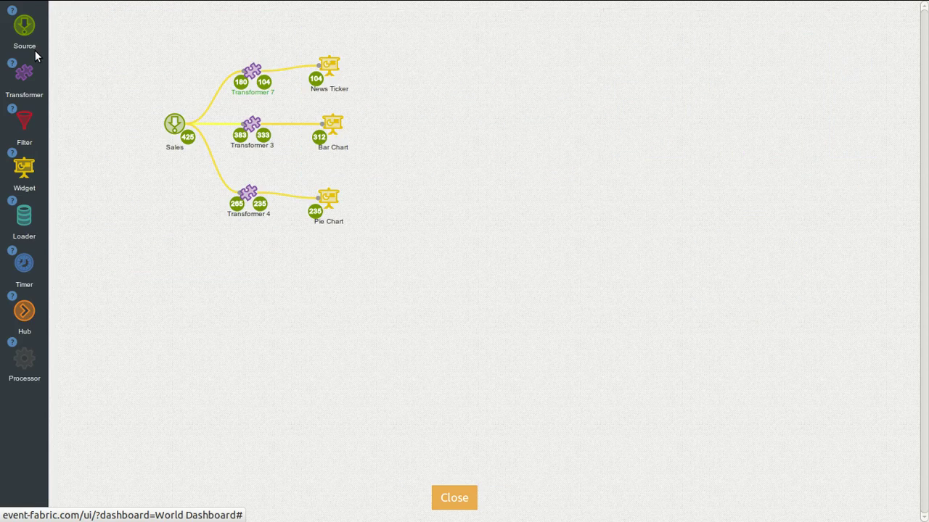
{"action": "mouse_move", "coordinate": [252, 71]}
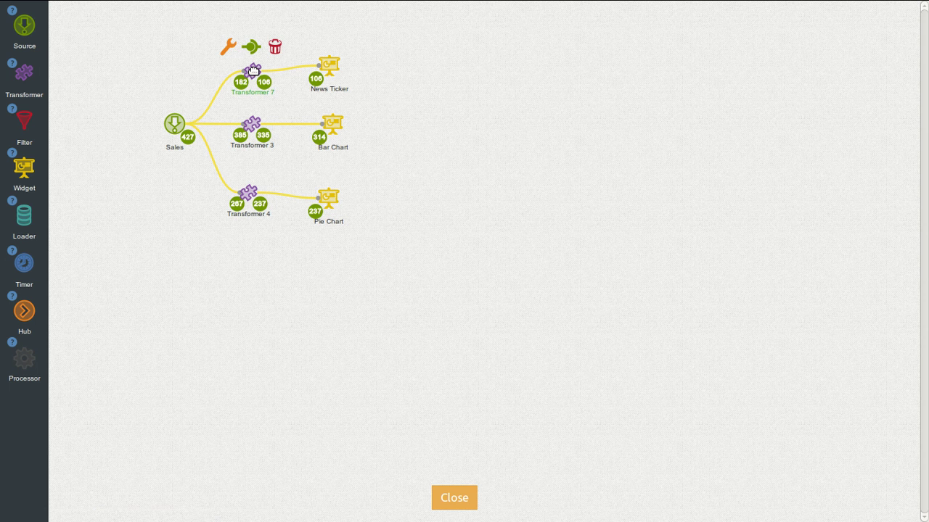
{"action": "left_click", "coordinate": [229, 49]}
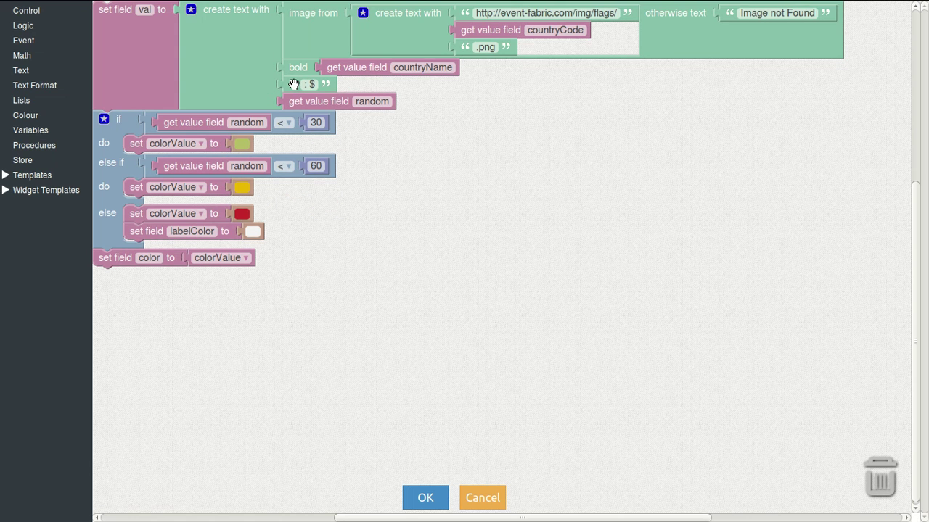
{"action": "left_click", "coordinate": [194, 12]}
{"action": "left_click_drag", "start_coordinate": [185, 137], "coordinate": [266, 187]}
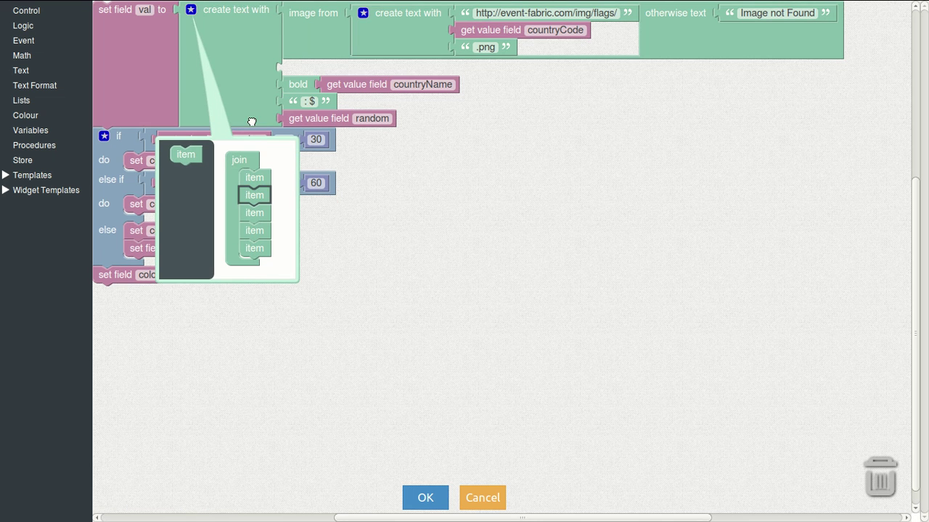
{"action": "left_click", "coordinate": [188, 15]}
Duplicate the ": $" text into the empty item, replace it with a blank space, then save the transformer and close the design.
{"action": "left_click", "coordinate": [309, 101]}
{"action": "key", "text": "ctrl+c"}
{"action": "key", "text": "ctrl+v"}
{"action": "left_click_drag", "start_coordinate": [319, 109], "coordinate": [254, 43]}
{"action": "left_click", "coordinate": [269, 48]}
{"action": "key", "text": "Return"}
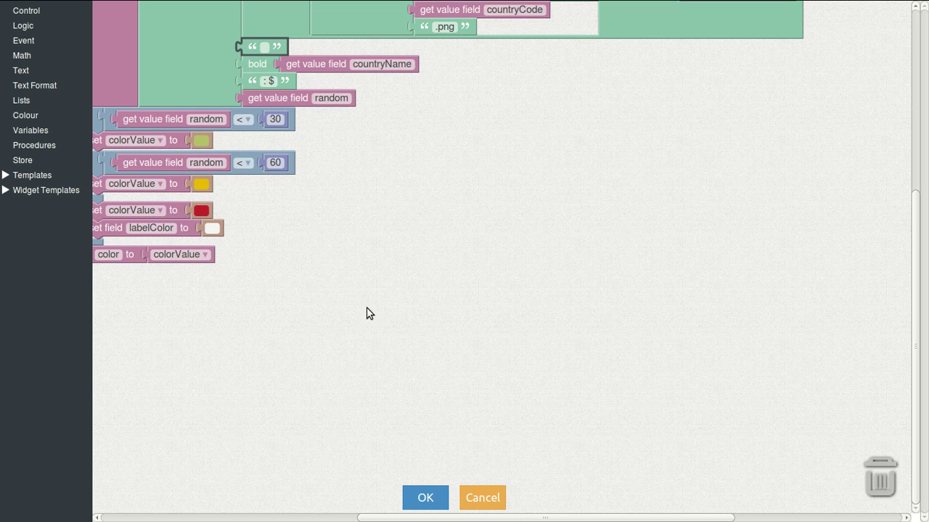
{"action": "left_click", "coordinate": [425, 498]}
{"action": "left_click", "coordinate": [449, 498]}
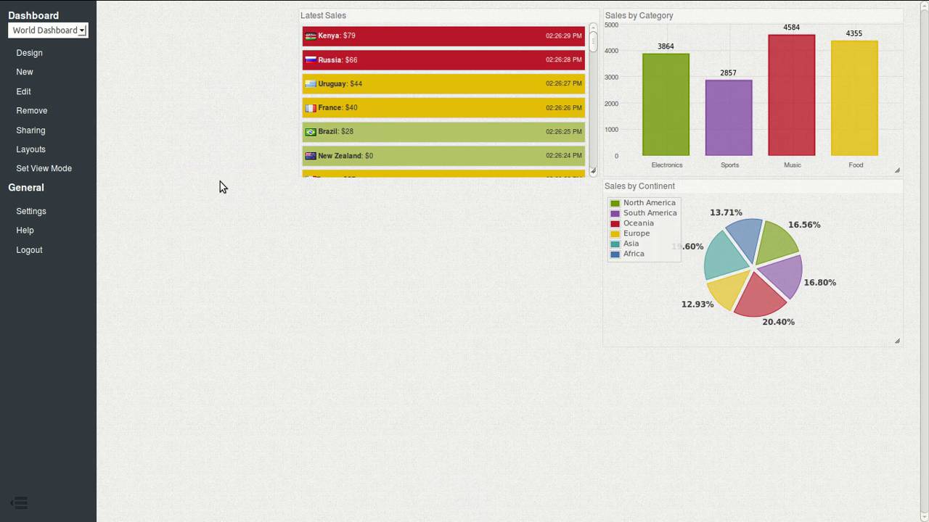
Open the dashboard design, place a new widget below the Pie Chart widget and set its type to Region Map.
{"action": "left_click", "coordinate": [40, 55]}
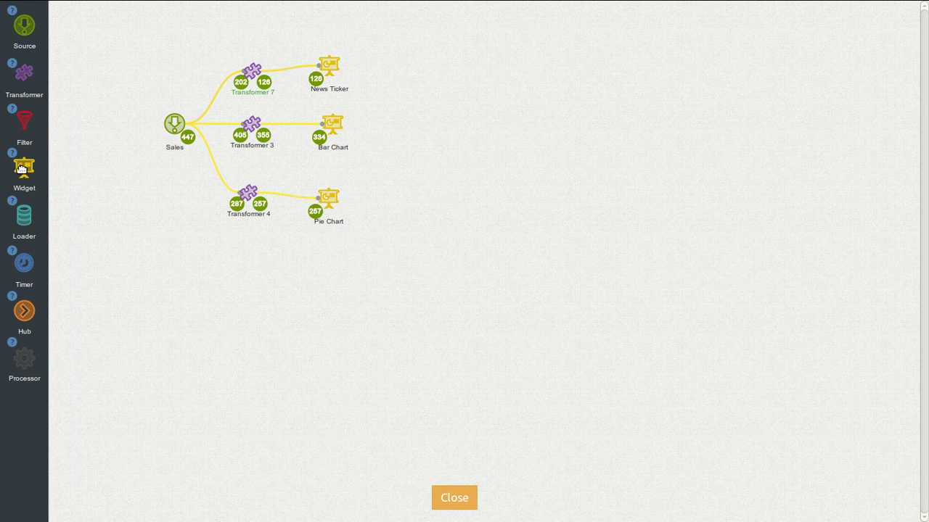
{"action": "left_click_drag", "start_coordinate": [26, 168], "coordinate": [336, 281]}
{"action": "left_click", "coordinate": [317, 254]}
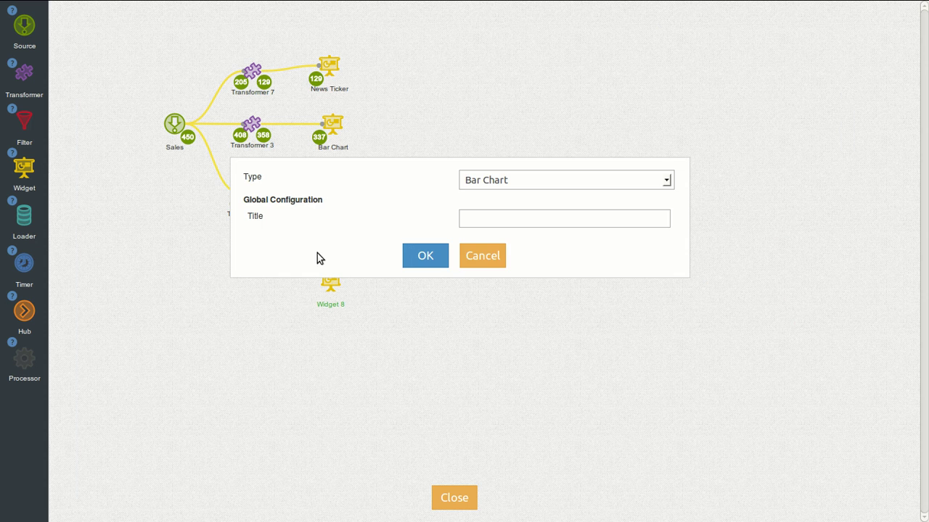
{"action": "left_click", "coordinate": [474, 179]}
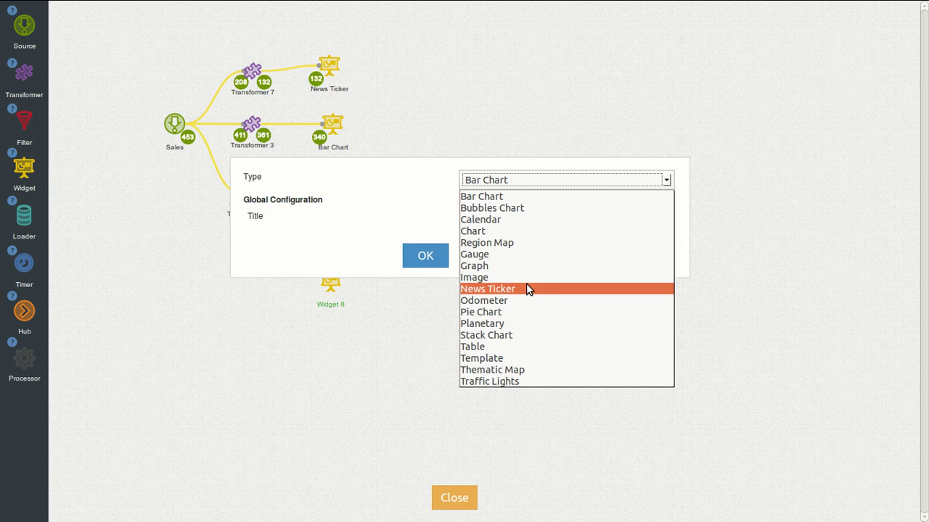
{"action": "left_click", "coordinate": [529, 244]}
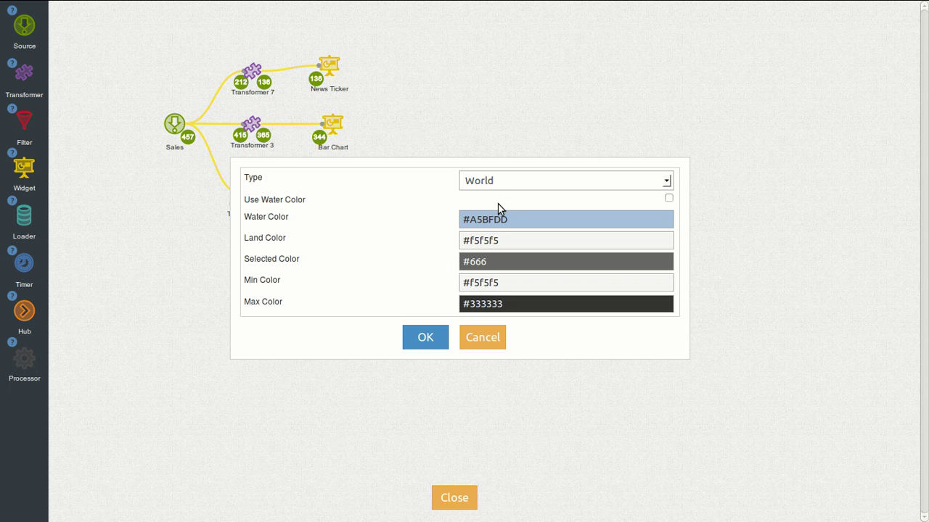
Set the region map's land color to bright green #A4FD00 and confirm the widget configuration.
{"action": "left_click", "coordinate": [526, 240]}
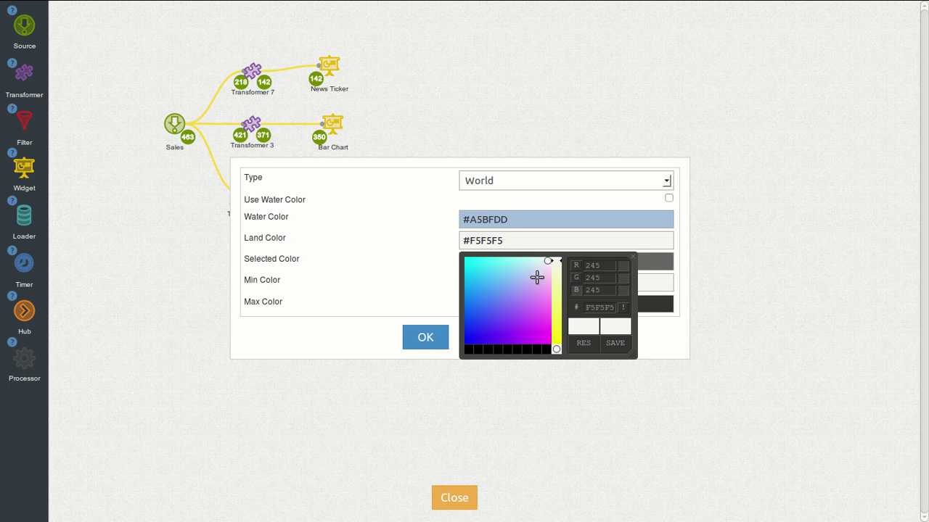
{"action": "left_click", "coordinate": [511, 289]}
{"action": "left_click", "coordinate": [556, 339]}
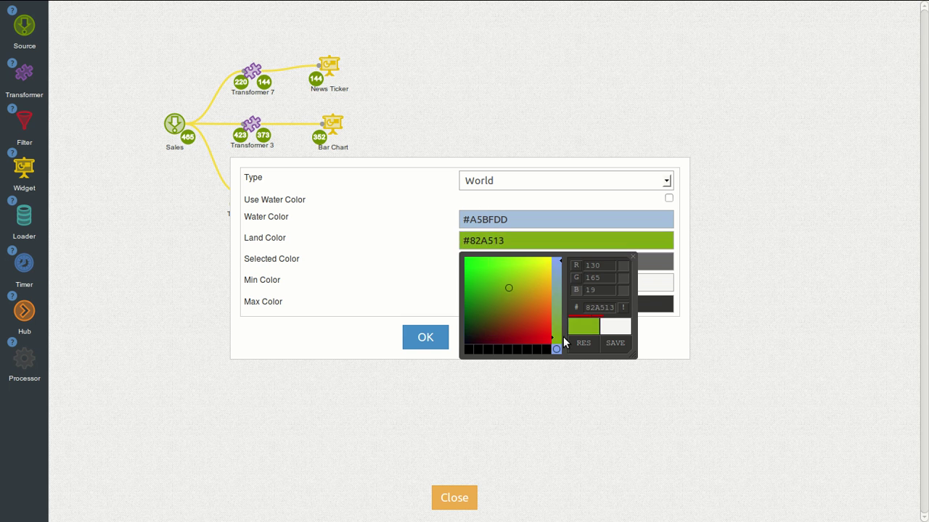
{"action": "mouse_move", "coordinate": [508, 288]}
{"action": "left_mouse_down"}
{"action": "mouse_move", "coordinate": [493, 260]}
{"action": "mouse_move", "coordinate": [533, 262]}
{"action": "mouse_move", "coordinate": [520, 257]}
{"action": "left_mouse_up"}
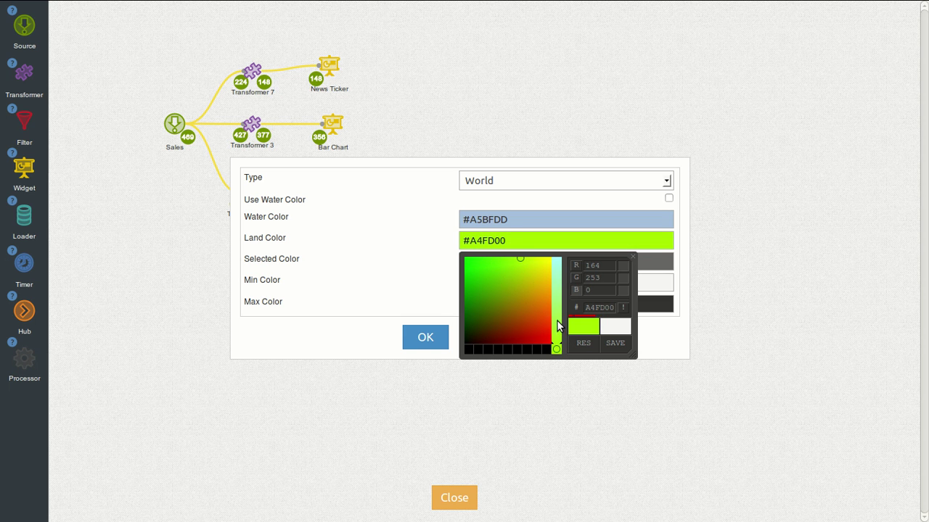
{"action": "left_click", "coordinate": [634, 257]}
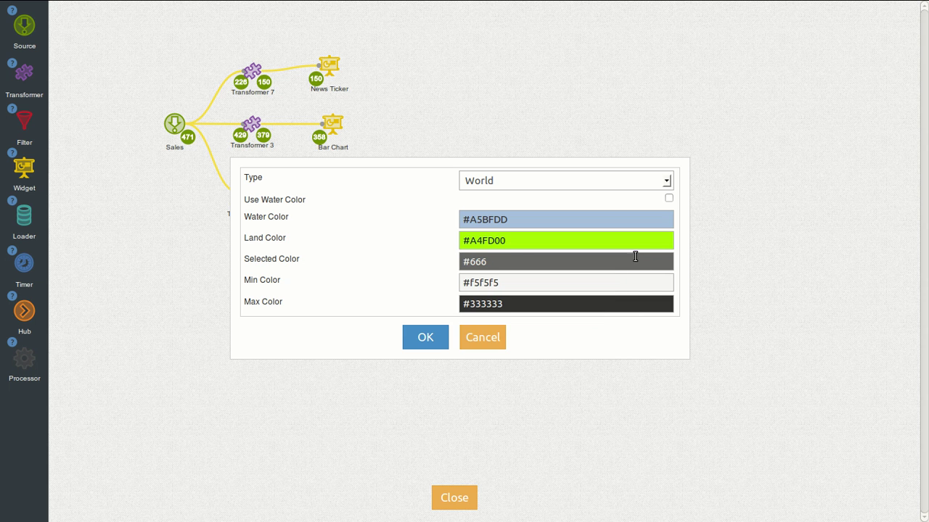
{"action": "left_click", "coordinate": [425, 338]}
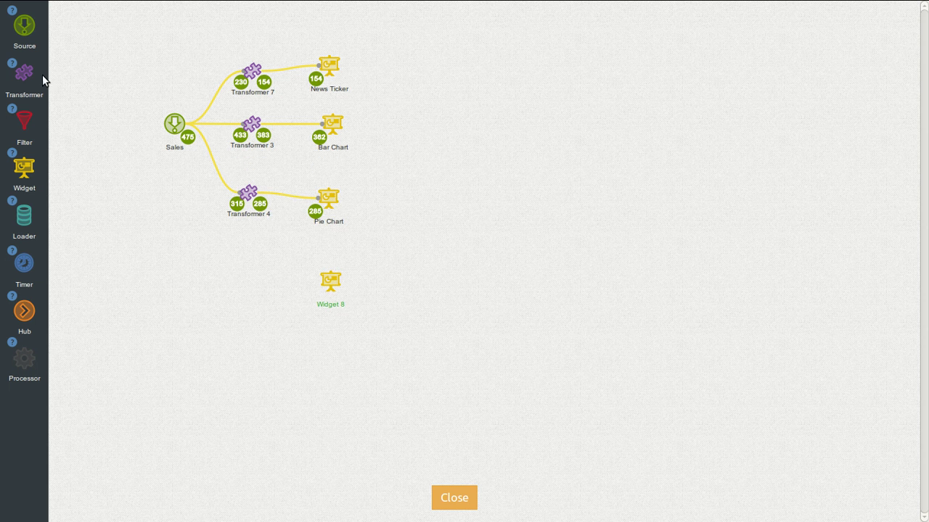
Add a transformer beside Widget 8, connect it between the Sales source and that widget, and open it for editing.
{"action": "left_click_drag", "start_coordinate": [24, 72], "coordinate": [241, 257]}
{"action": "left_click", "coordinate": [178, 125]}
{"action": "left_click_drag", "start_coordinate": [165, 101], "coordinate": [330, 280]}
{"action": "left_click", "coordinate": [243, 256]}
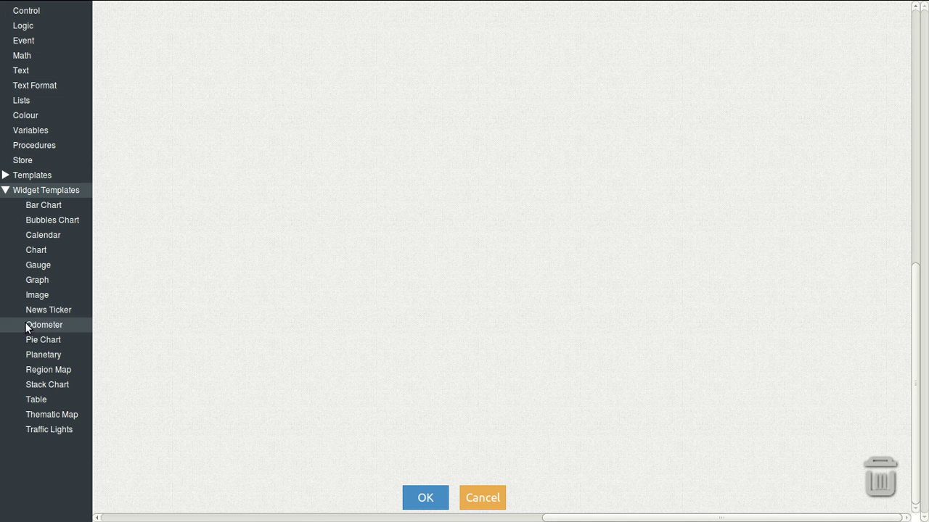
Stack the Region Map template's val block above its label block and make the label read the countryCode field.
{"action": "left_click", "coordinate": [32, 368]}
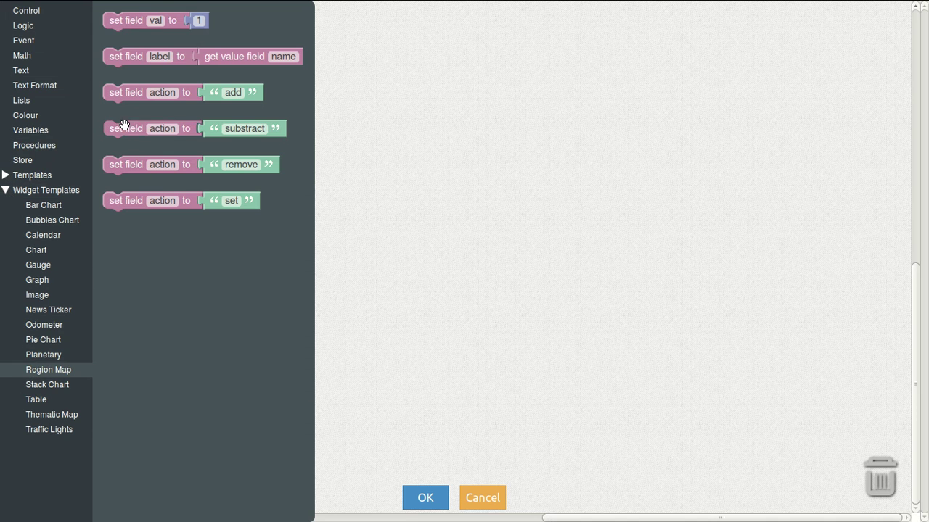
{"action": "left_click", "coordinate": [120, 56]}
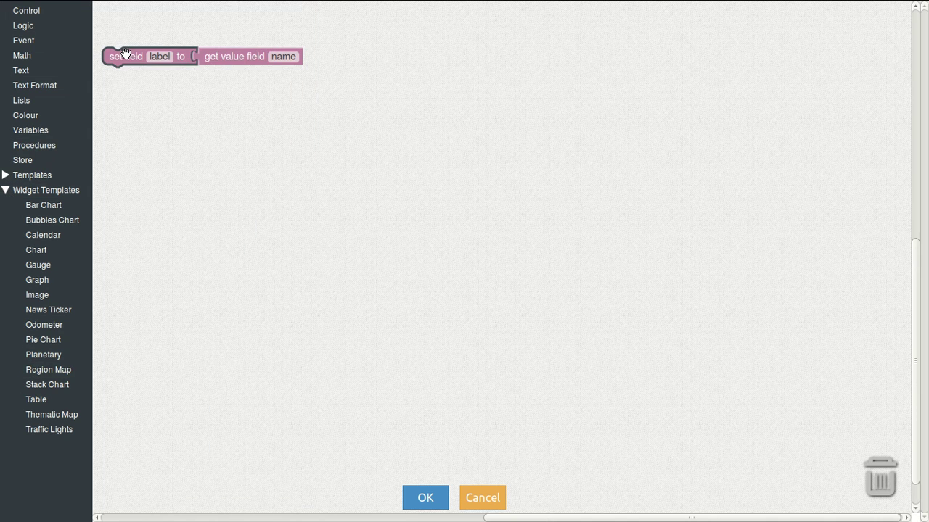
{"action": "left_click", "coordinate": [54, 373]}
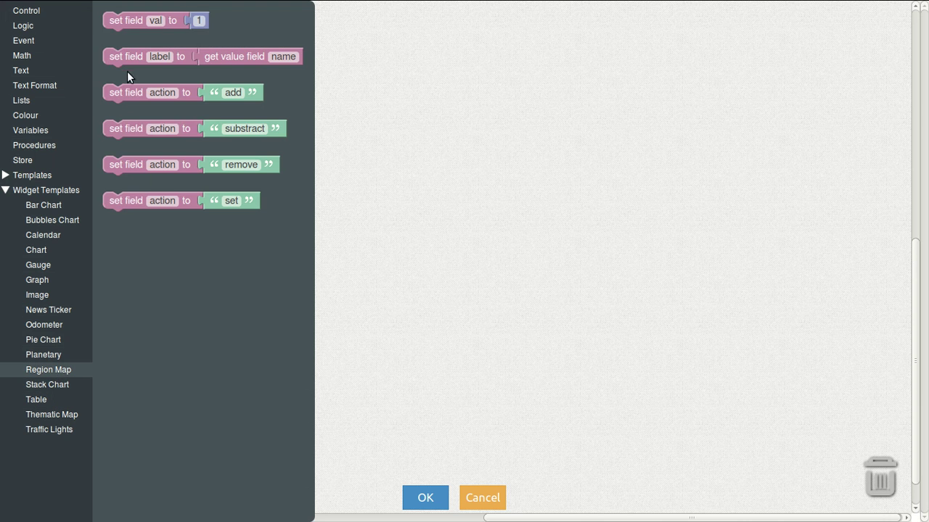
{"action": "left_click_drag", "start_coordinate": [115, 21], "coordinate": [111, 40]}
{"action": "left_click", "coordinate": [280, 59]}
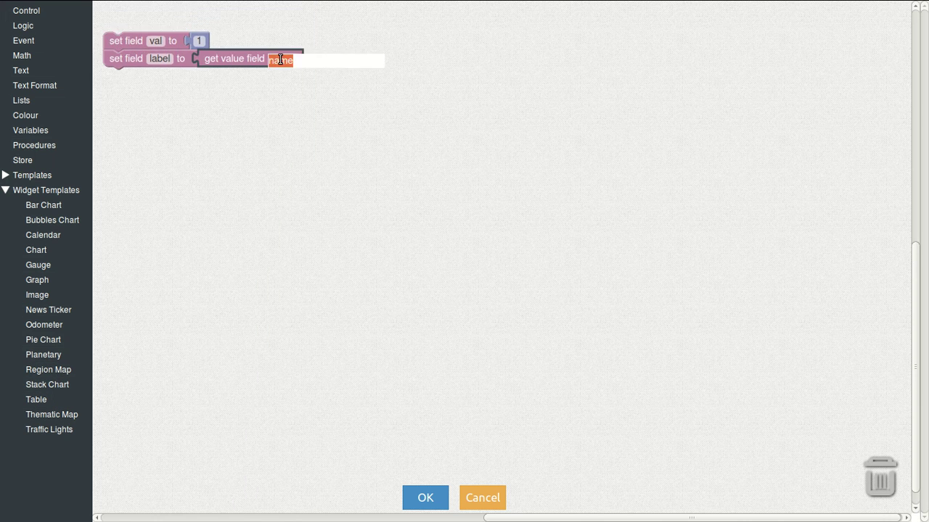
{"action": "type", "text": "countryCode"}
{"action": "key", "text": "Return"}
Duplicate the countryCode value block into the val field, change it to read random, and delete the displaced number 1 block.
{"action": "key", "text": "ctrl+c"}
{"action": "key", "text": "ctrl+v"}
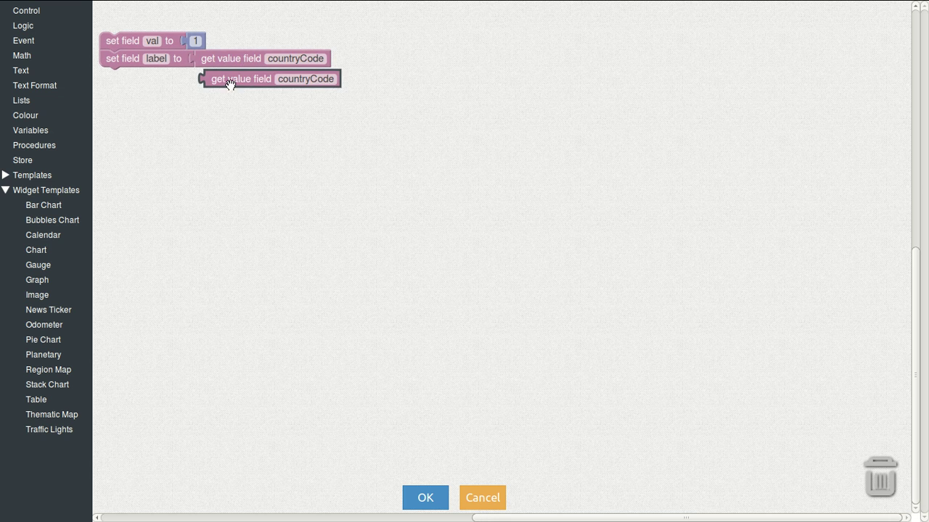
{"action": "left_click_drag", "start_coordinate": [230, 80], "coordinate": [214, 42]}
{"action": "left_click", "coordinate": [294, 41]}
{"action": "type", "text": "r"}
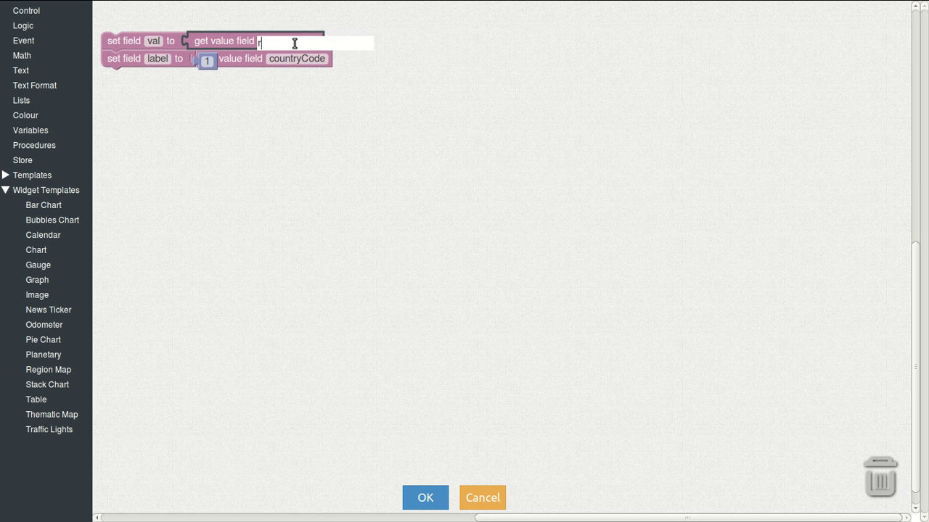
{"action": "type", "text": "andom"}
{"action": "key", "text": "Return"}
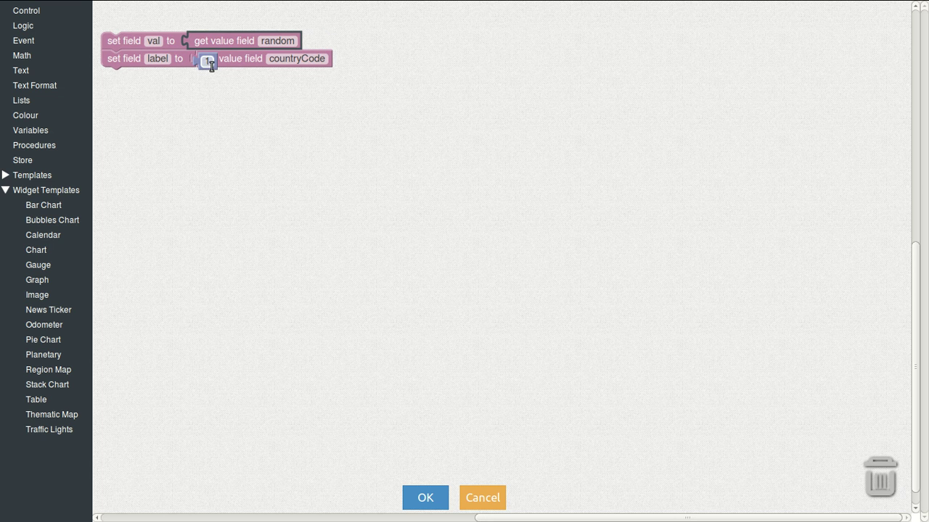
{"action": "left_click", "coordinate": [208, 62]}
{"action": "key", "text": "Delete"}
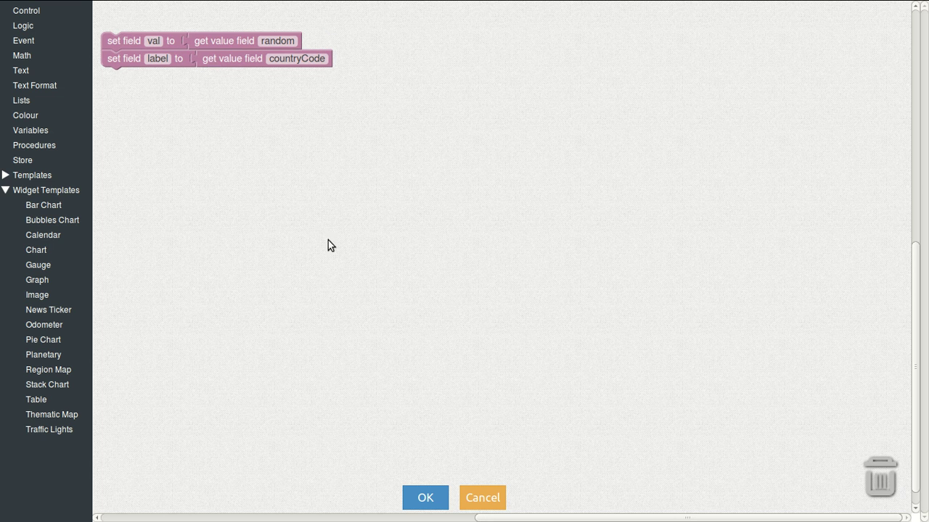
Save the transformer, close the design, and move the region map clear of the sidebar.
{"action": "left_click", "coordinate": [424, 498]}
{"action": "left_click", "coordinate": [446, 502]}
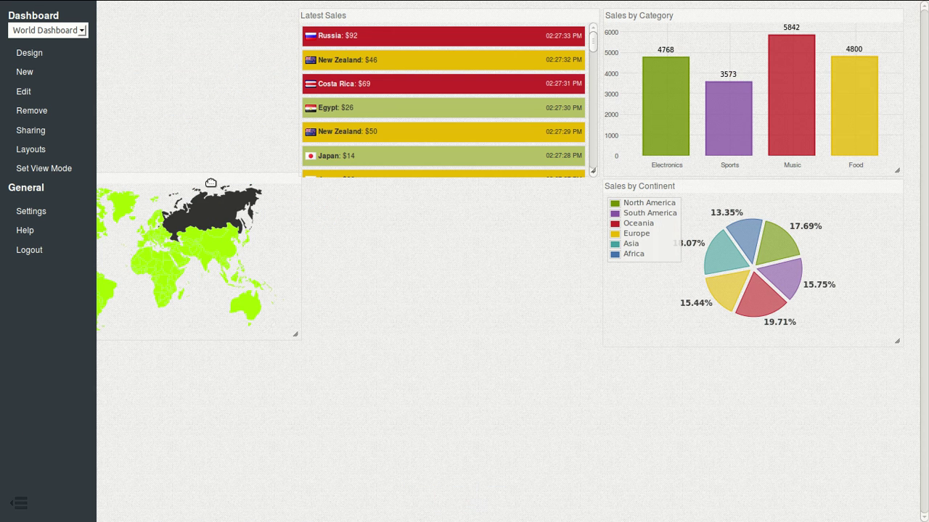
{"action": "left_click_drag", "start_coordinate": [231, 199], "coordinate": [347, 231]}
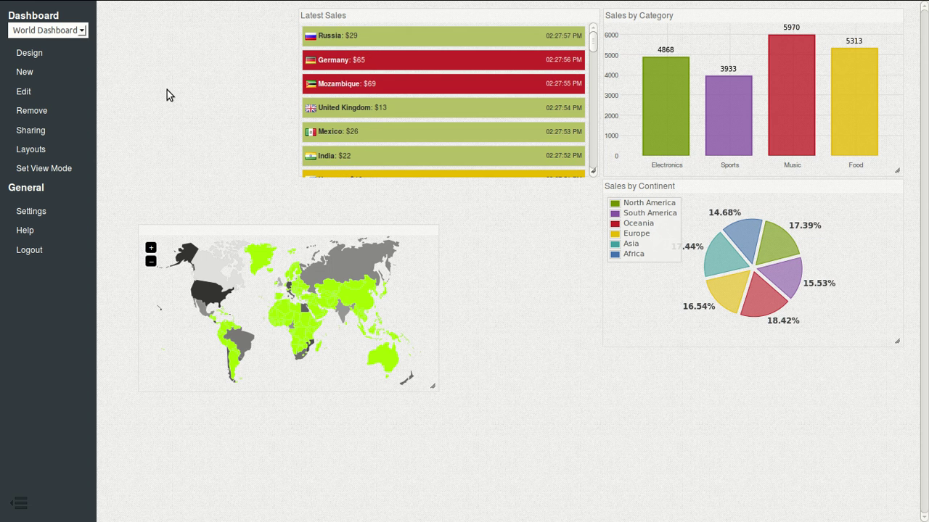
Apply the layout with one tall pane beside three smaller ones, swapping the region map into the tall pane and the bar chart below the pie chart.
{"action": "left_click", "coordinate": [38, 152]}
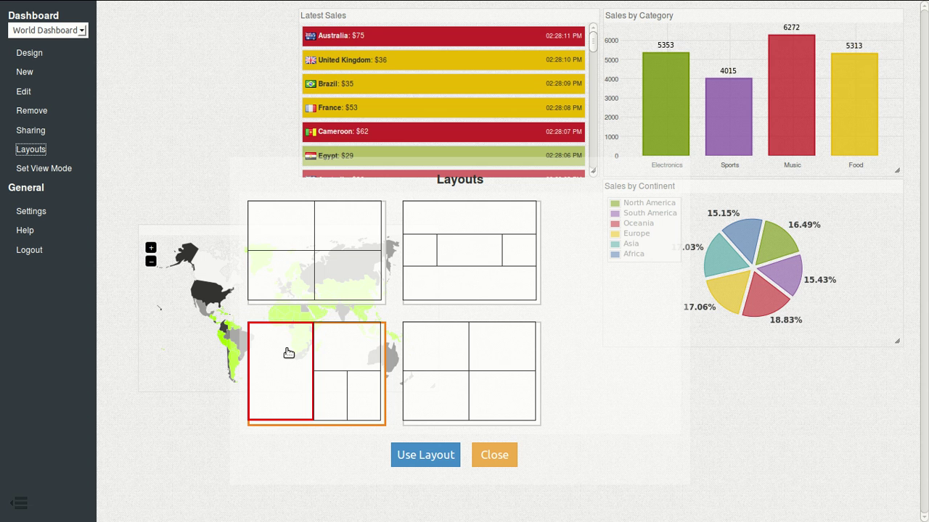
{"action": "left_click", "coordinate": [300, 352]}
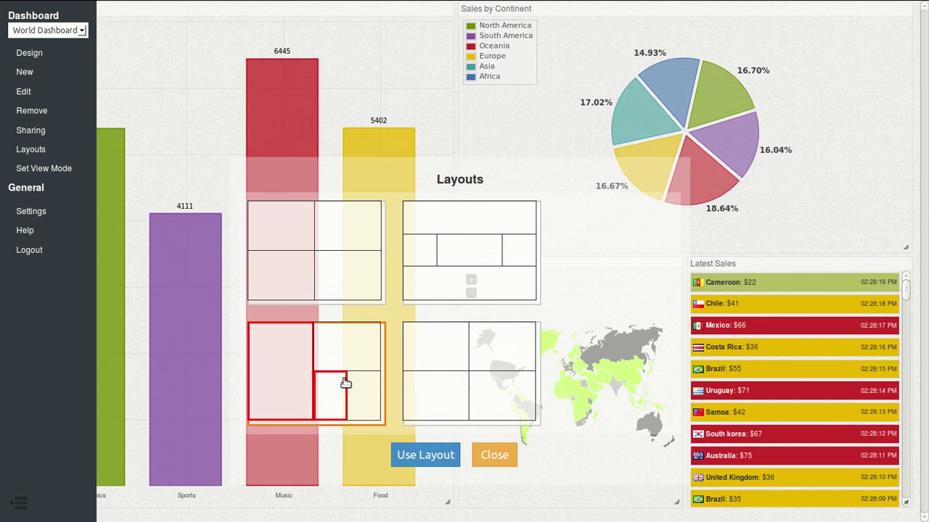
{"action": "left_click", "coordinate": [342, 384]}
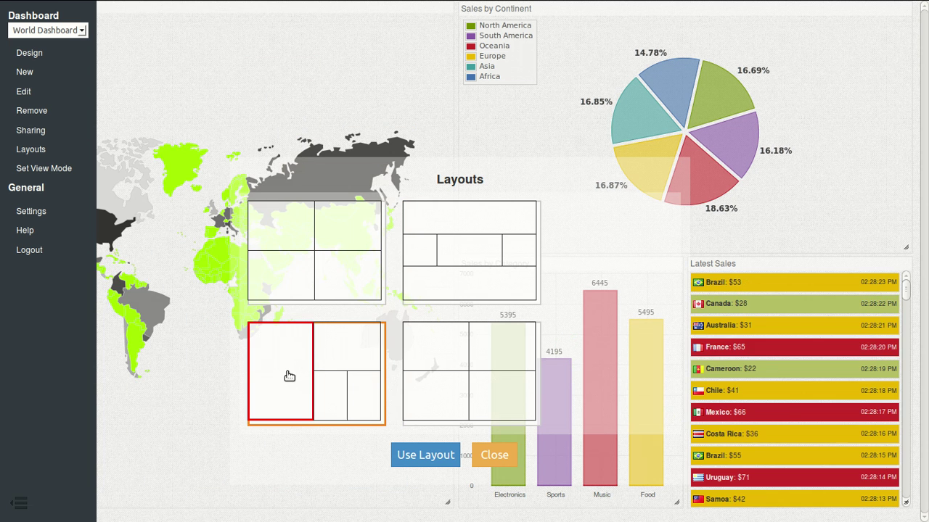
{"action": "left_click", "coordinate": [444, 455]}
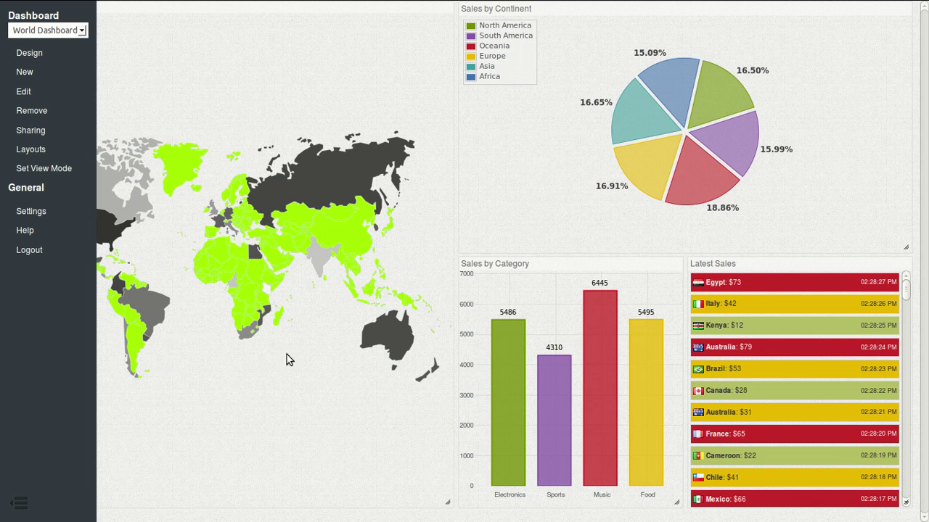
Switch the dashboard to view mode and collapse the sidebar.
{"action": "left_click", "coordinate": [44, 168]}
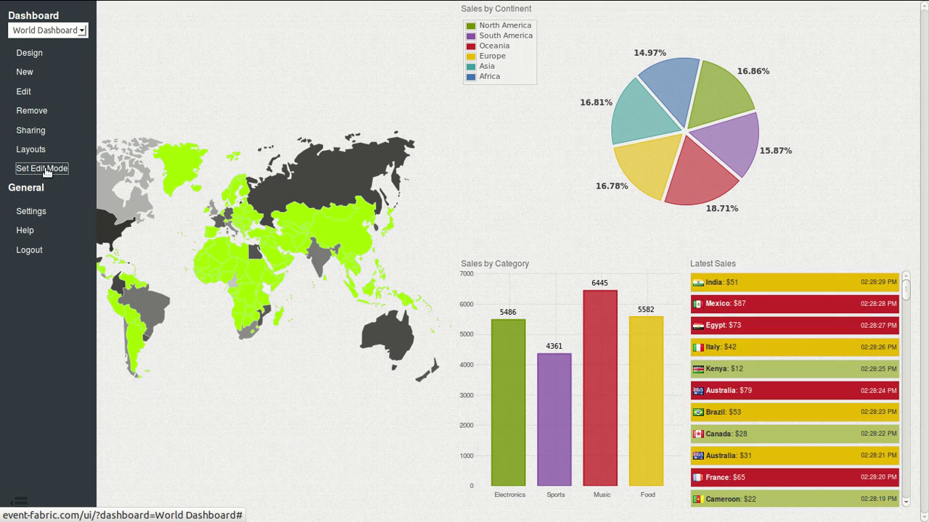
{"action": "left_click", "coordinate": [20, 502]}
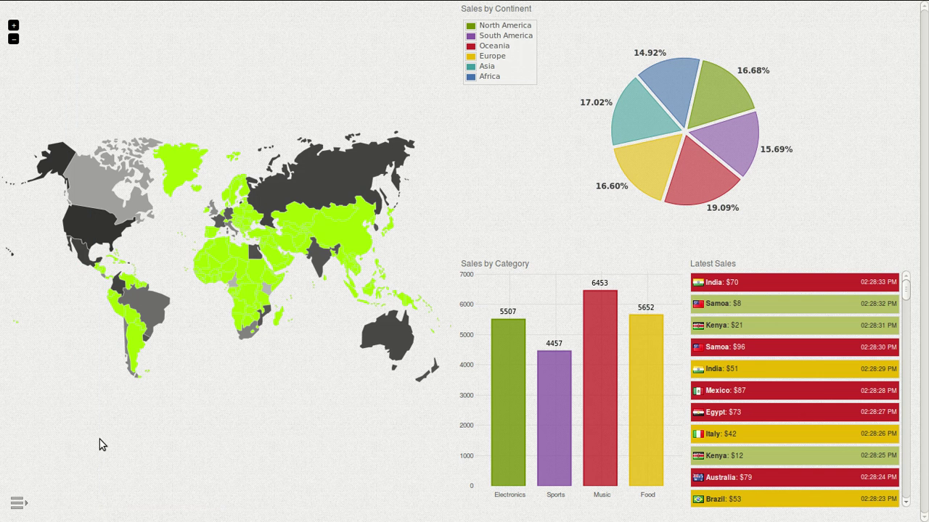